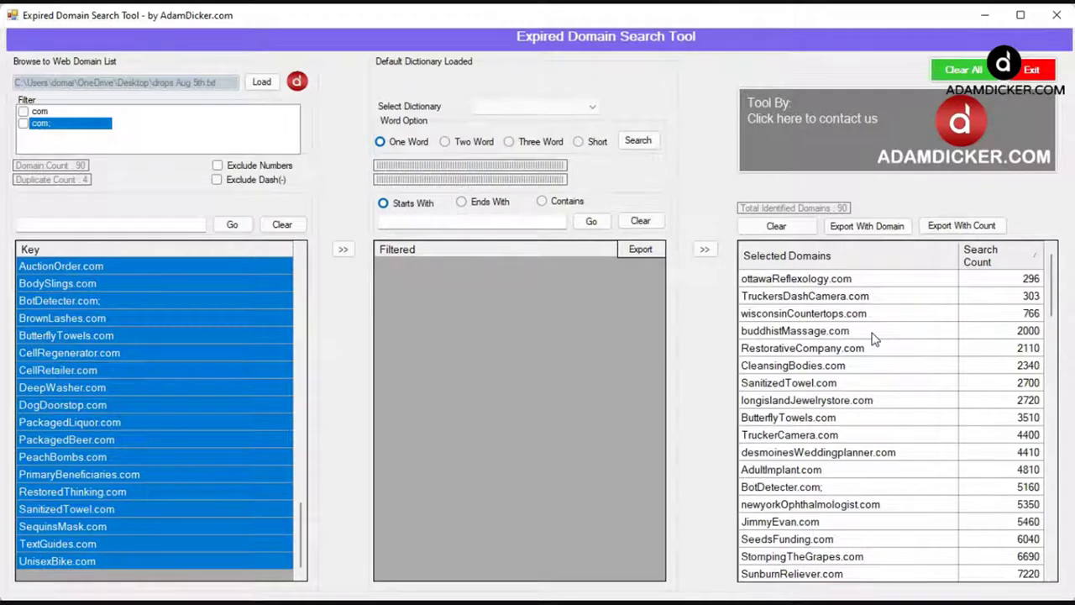
# Step: Remove longislandJewelrystore.com and desmoinesWeddingplanner.com from the selected domains list
pyautogui.click(872, 336)
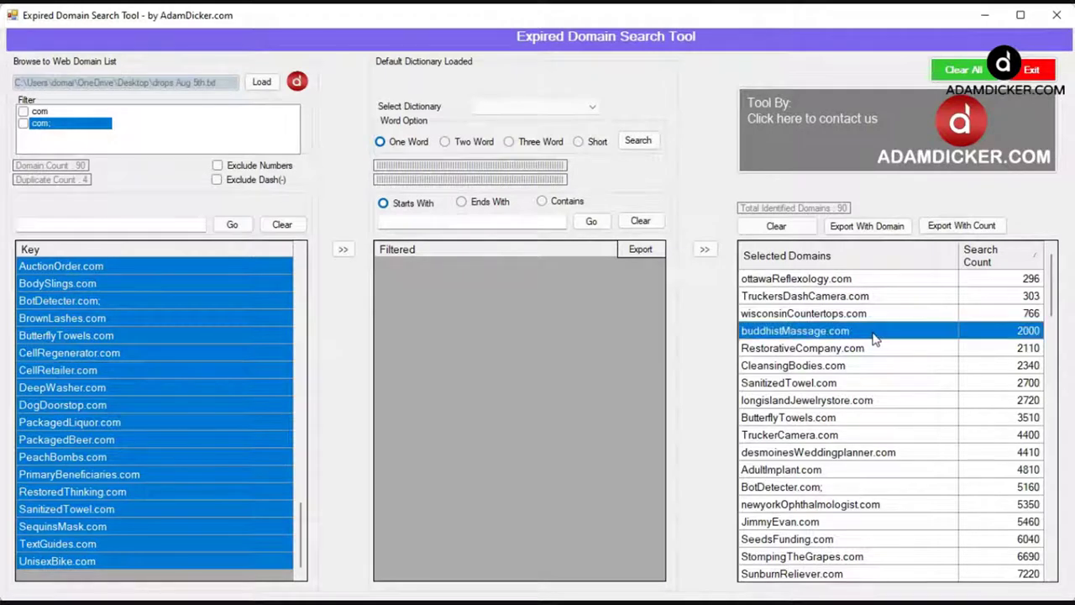
pyautogui.doubleClick(878, 403)
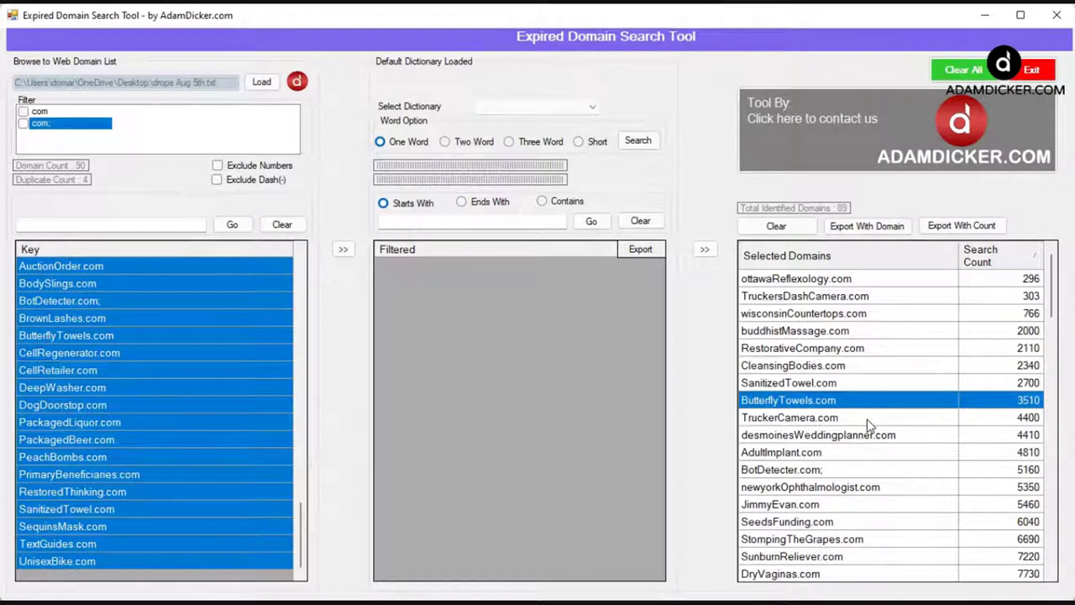
pyautogui.click(916, 437)
pyautogui.press('Delete')
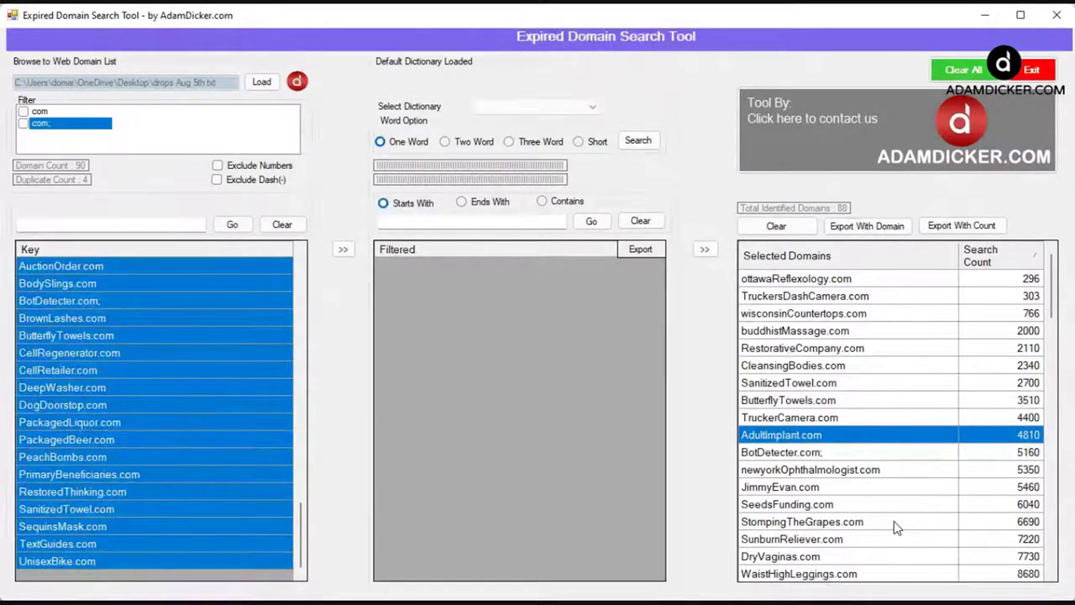
# Step: Review the selected domains and their search counts from AdultImplant.com to PhoneMounter.com, highlighting GraduatesGifts.com, Lasvegasguitar.com and PhoneMounter.com
pyautogui.scroll(-1, 895, 526)
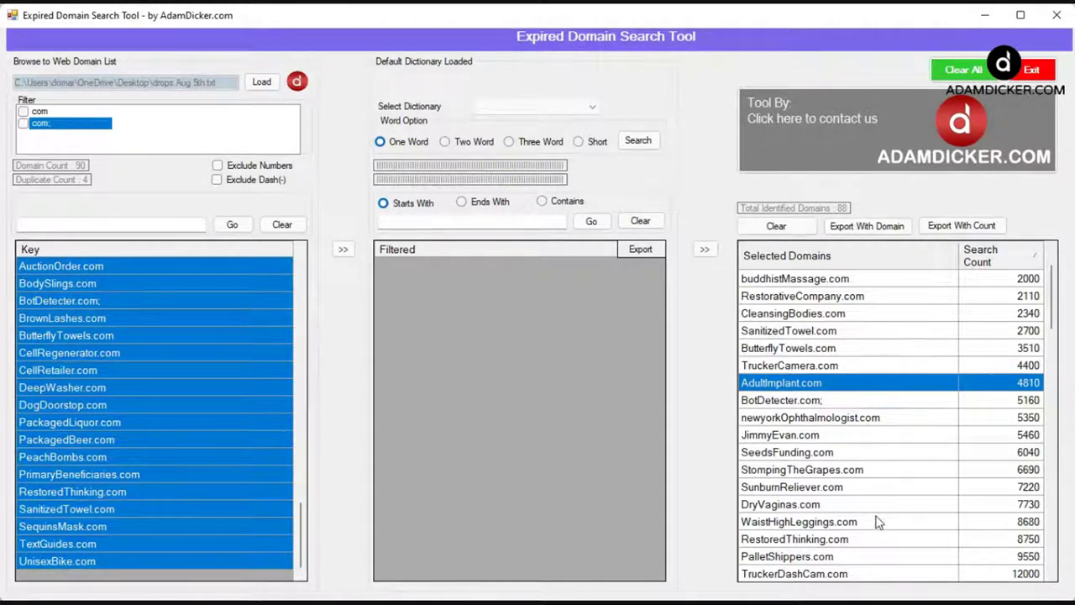
pyautogui.scroll(-1, 876, 521)
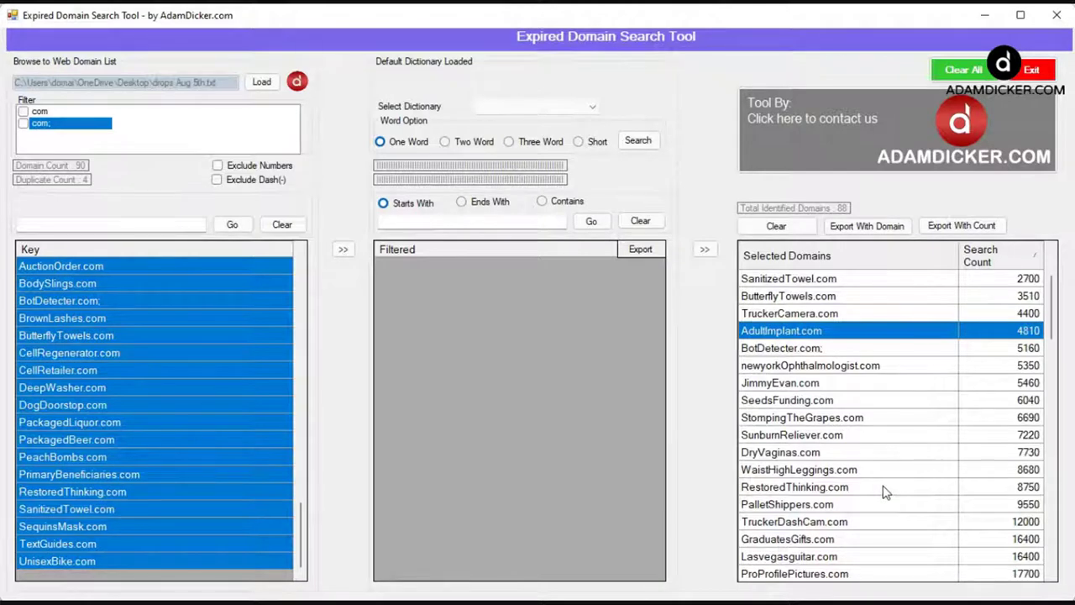
pyautogui.click(876, 542)
pyautogui.scroll(-1, 884, 426)
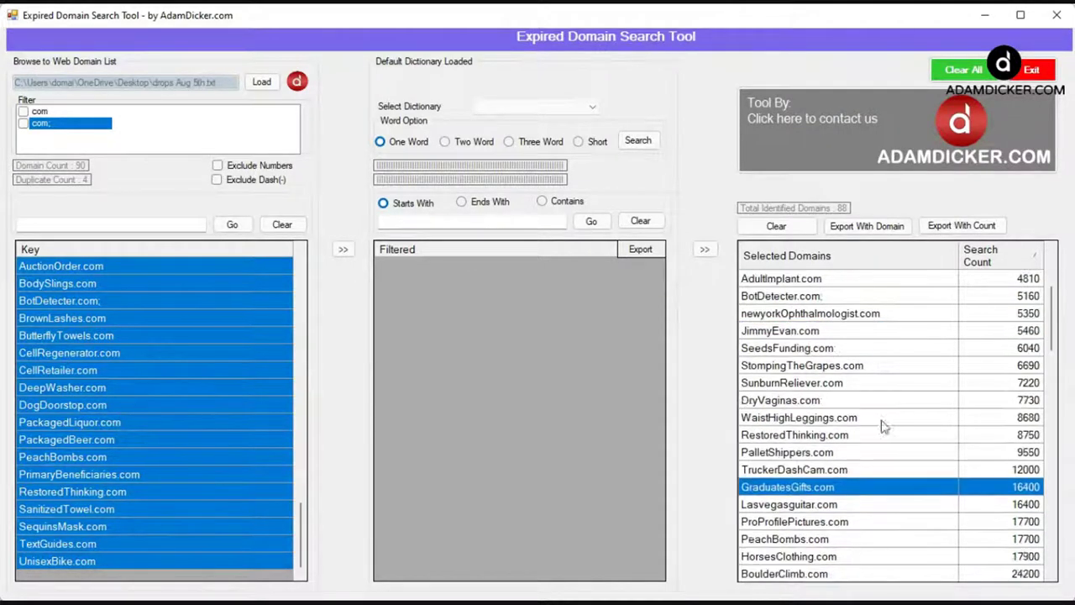
pyautogui.scroll(-1, 884, 426)
pyautogui.click(876, 458)
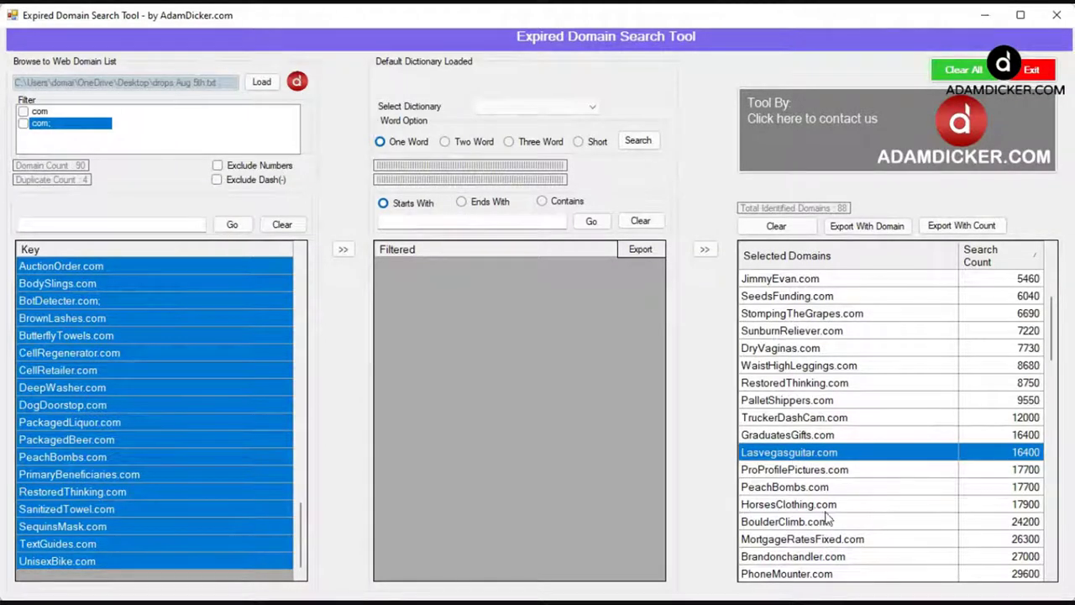
pyautogui.click(881, 576)
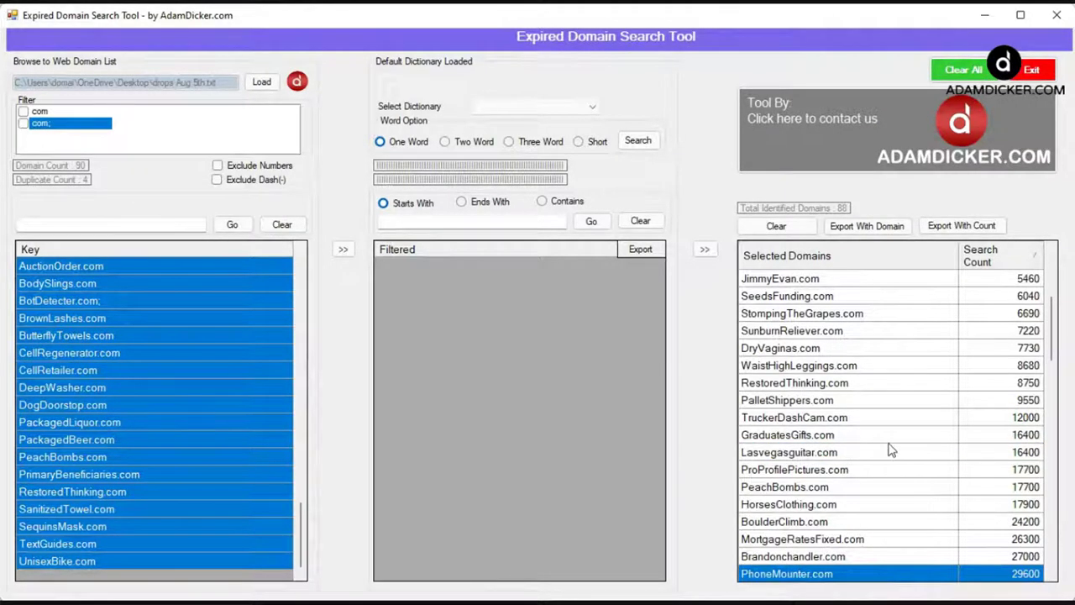
# Step: Examine the search counts of the domains after PhoneMounter.com, highlighting AnkleSupporter.com, FearingFailure.com and ClearanceFloor.com
pyautogui.scroll(-2, 889, 454)
pyautogui.click(883, 494)
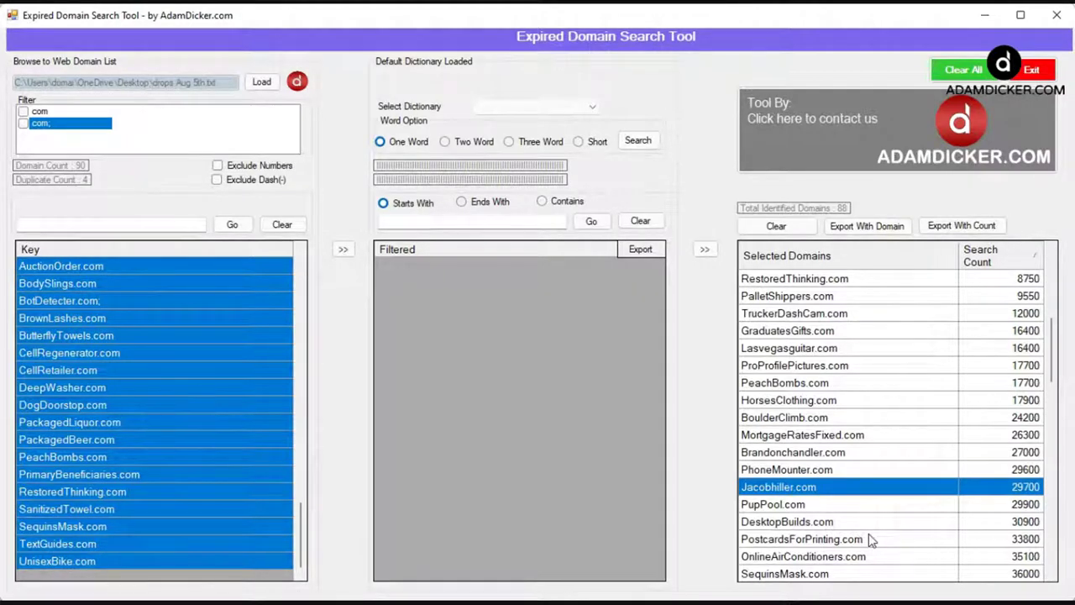
pyautogui.scroll(-2, 914, 543)
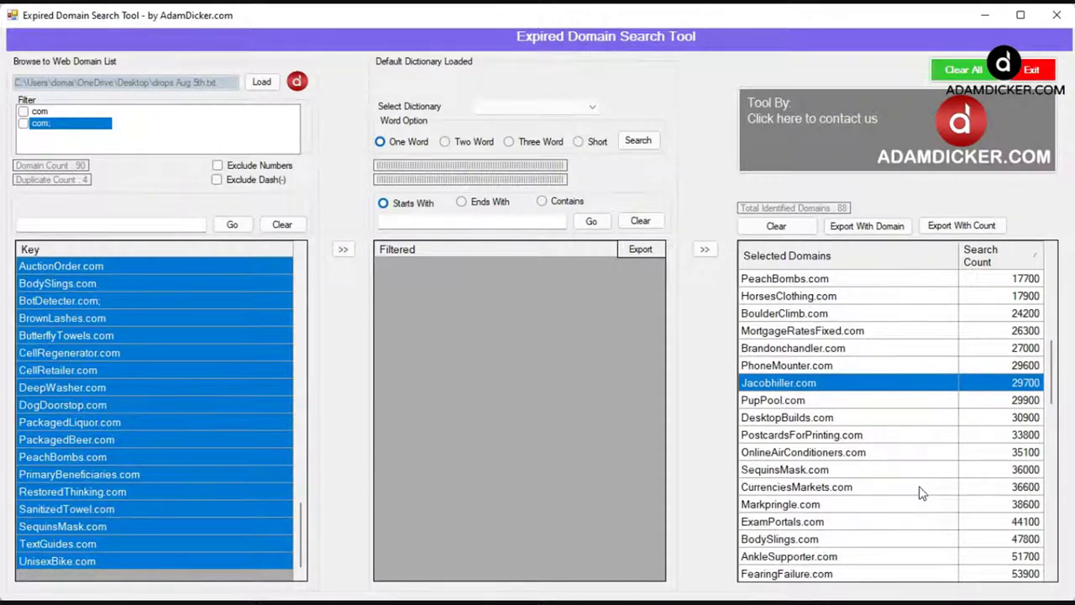
pyautogui.click(860, 558)
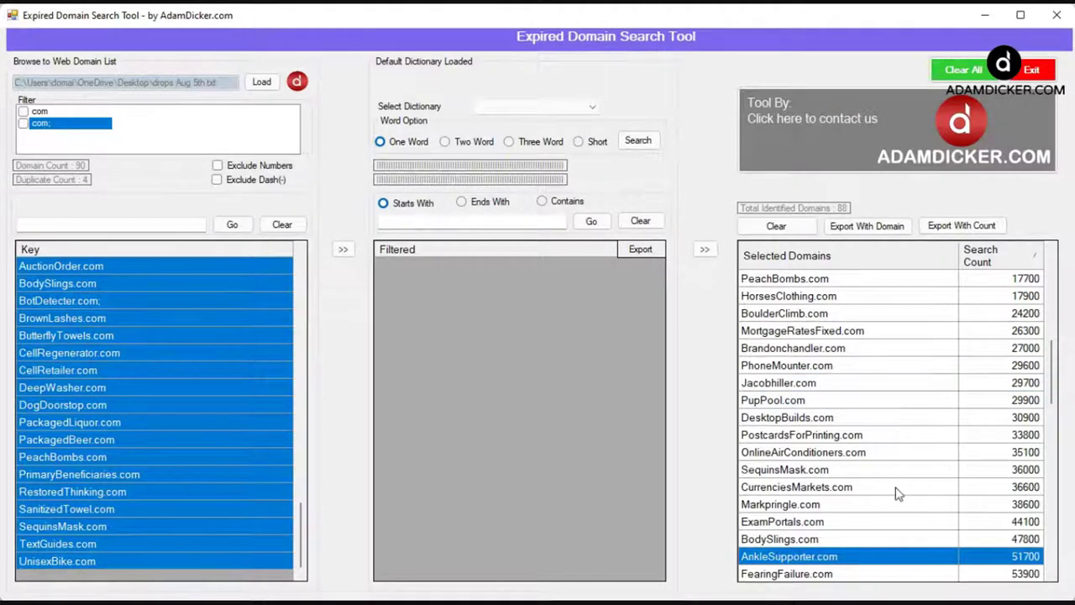
pyautogui.scroll(-1, 891, 492)
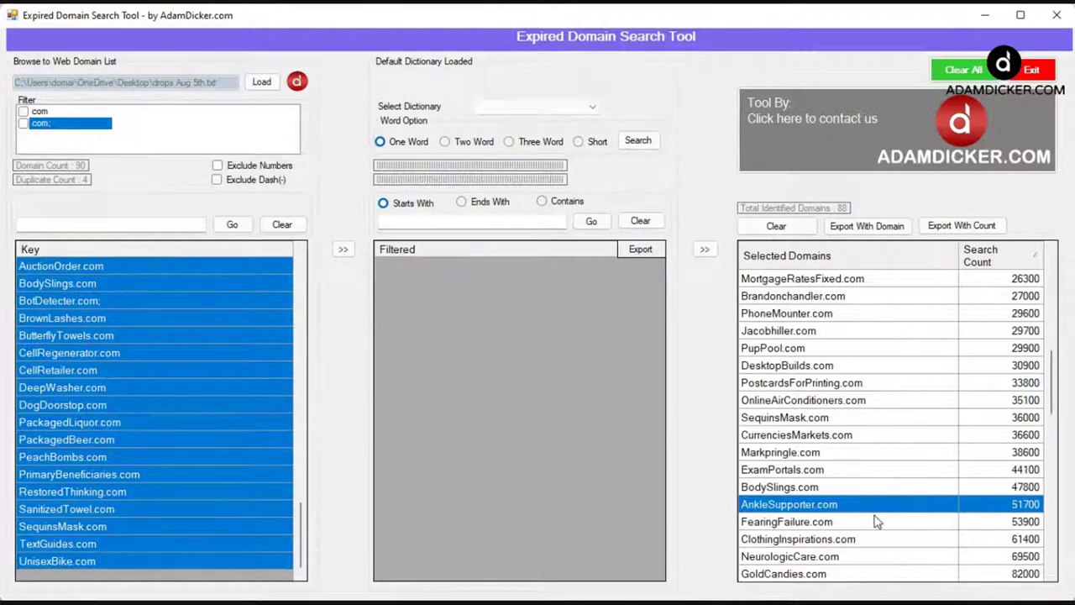
pyautogui.click(874, 523)
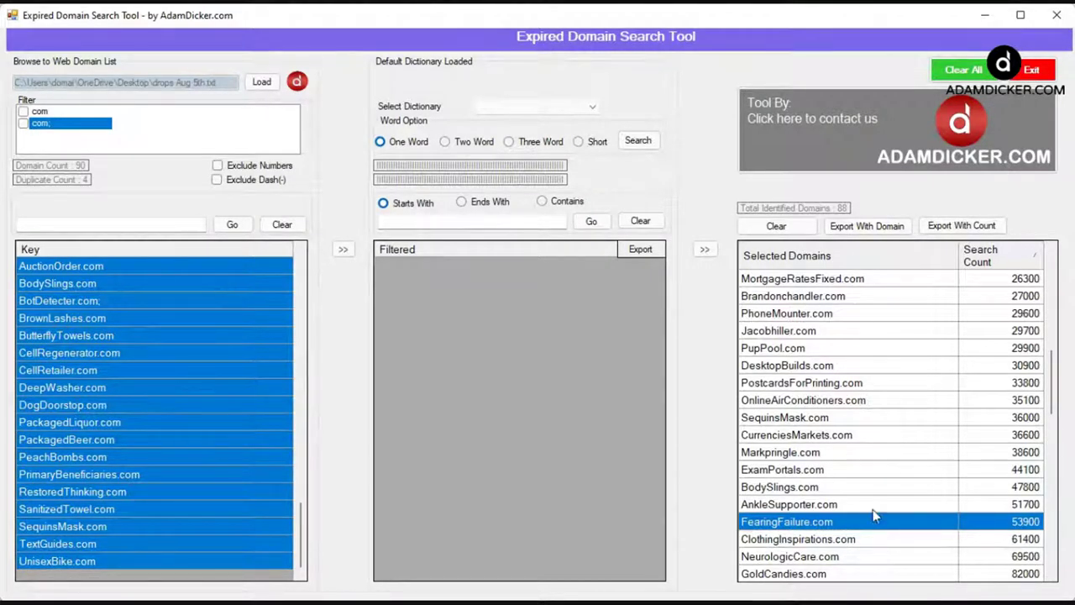
pyautogui.scroll(-1, 876, 514)
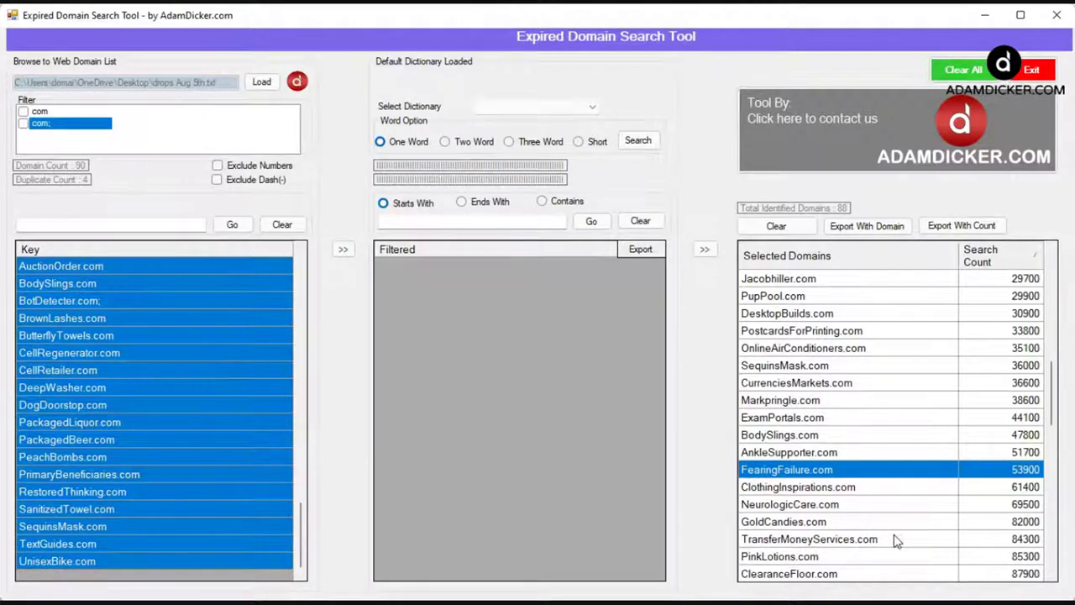
pyautogui.click(853, 574)
pyautogui.scroll(-1, 905, 502)
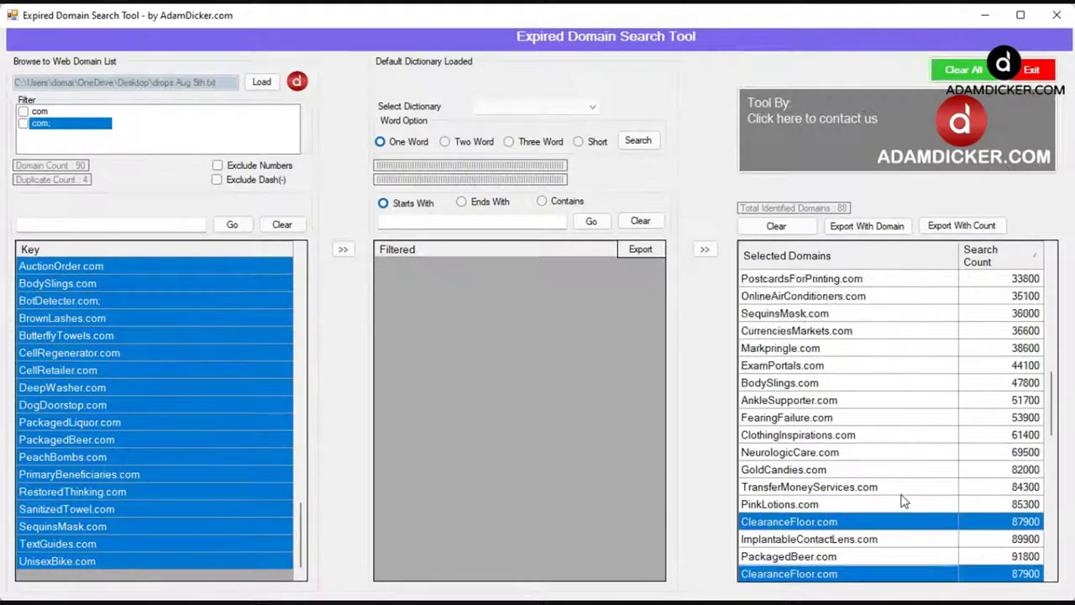
# Step: Review the domains from ImplantableContactLens.com to TexasPowerplant.com with their search counts, highlighting InterviewScreening.com, EntryRugs.com, CellRegenerator.com and BrownLashes.com on the way
pyautogui.scroll(-1, 905, 502)
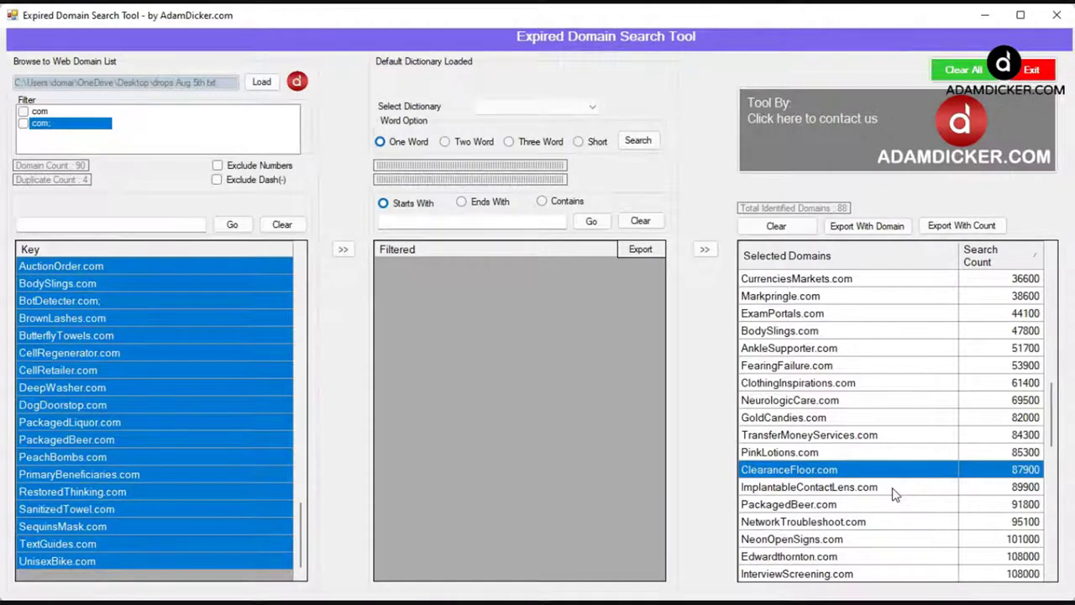
pyautogui.click(896, 495)
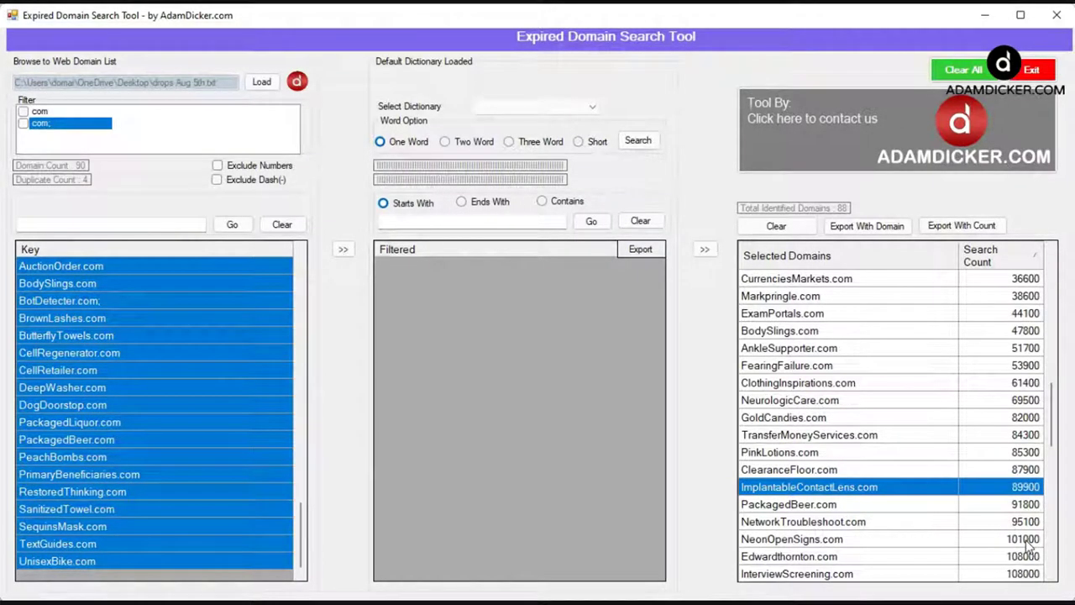
pyautogui.click(931, 578)
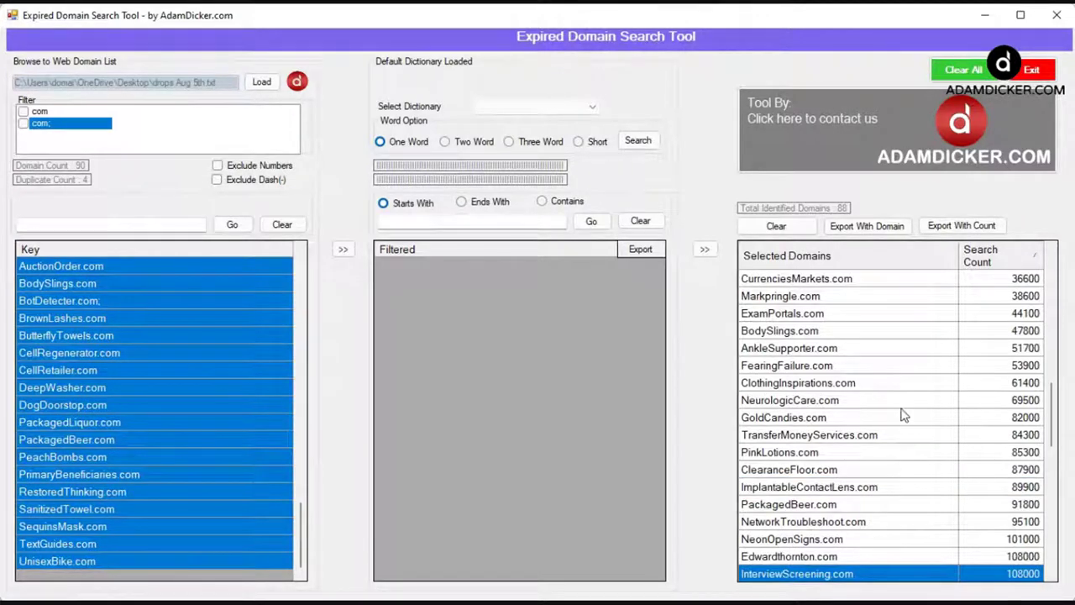
pyautogui.scroll(-1, 889, 402)
pyautogui.scroll(-4, 888, 401)
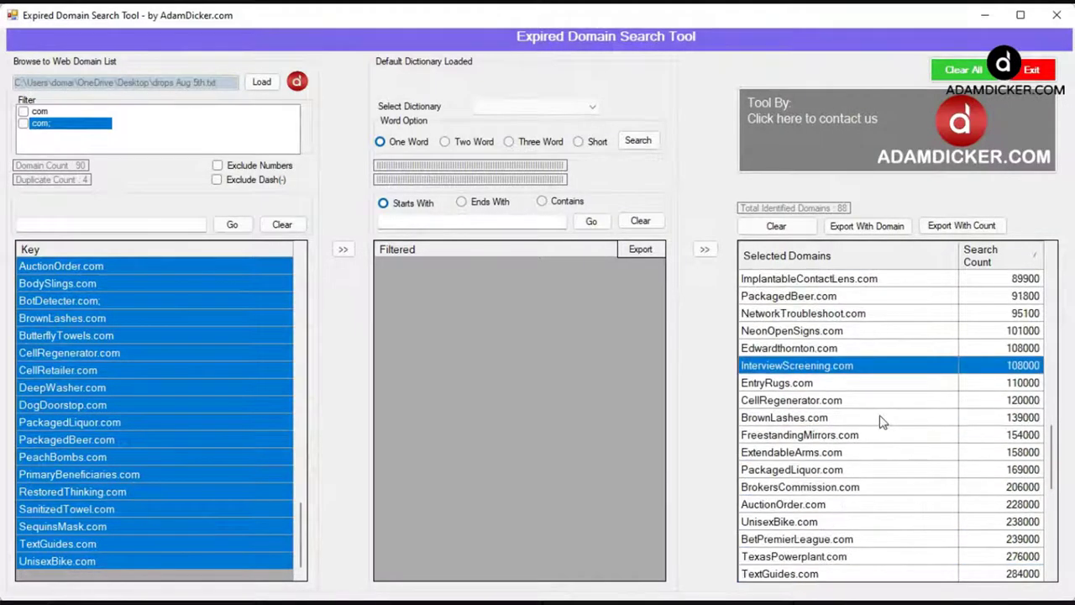
pyautogui.scroll(1, 896, 353)
pyautogui.click(870, 389)
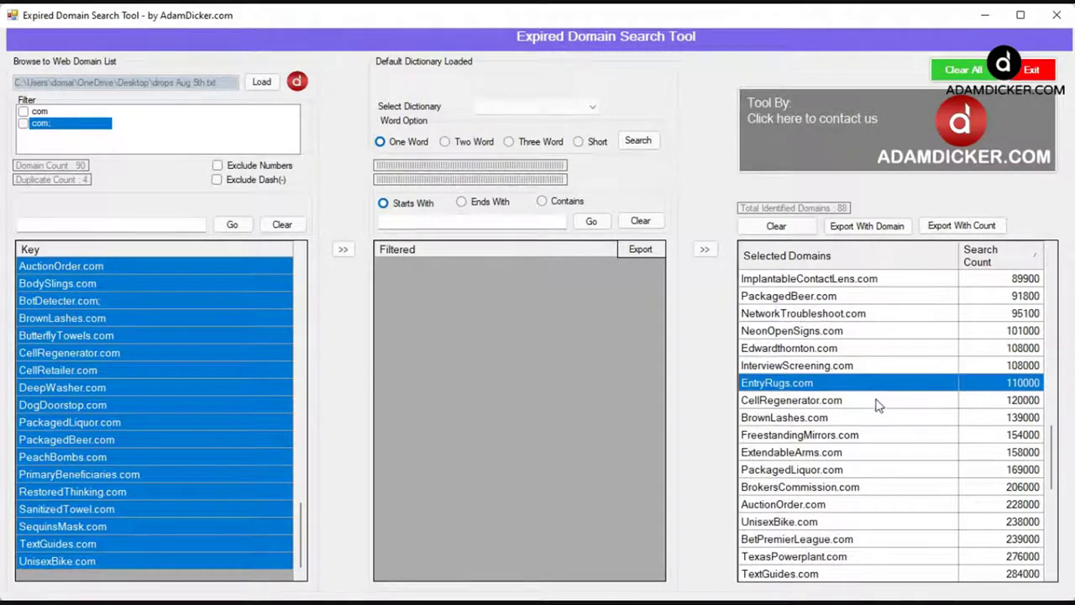
pyautogui.click(879, 403)
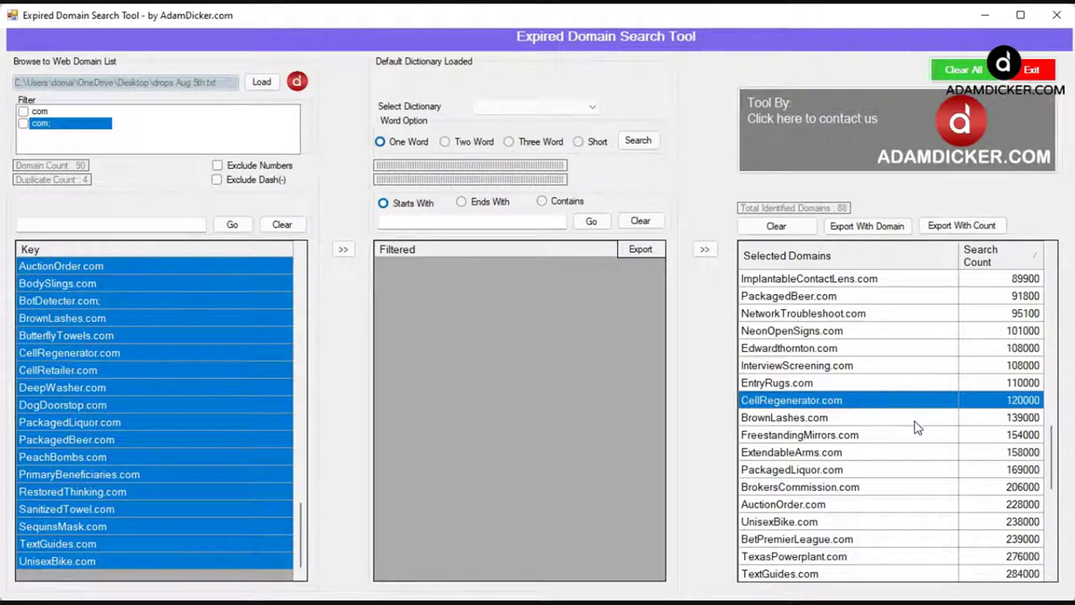
pyautogui.click(917, 420)
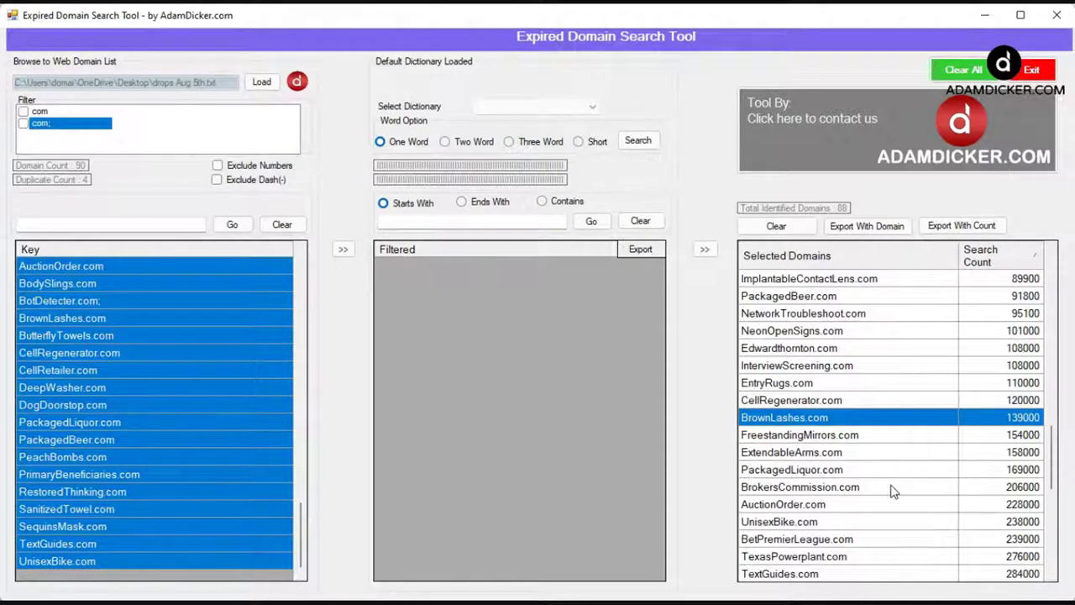
pyautogui.click(884, 558)
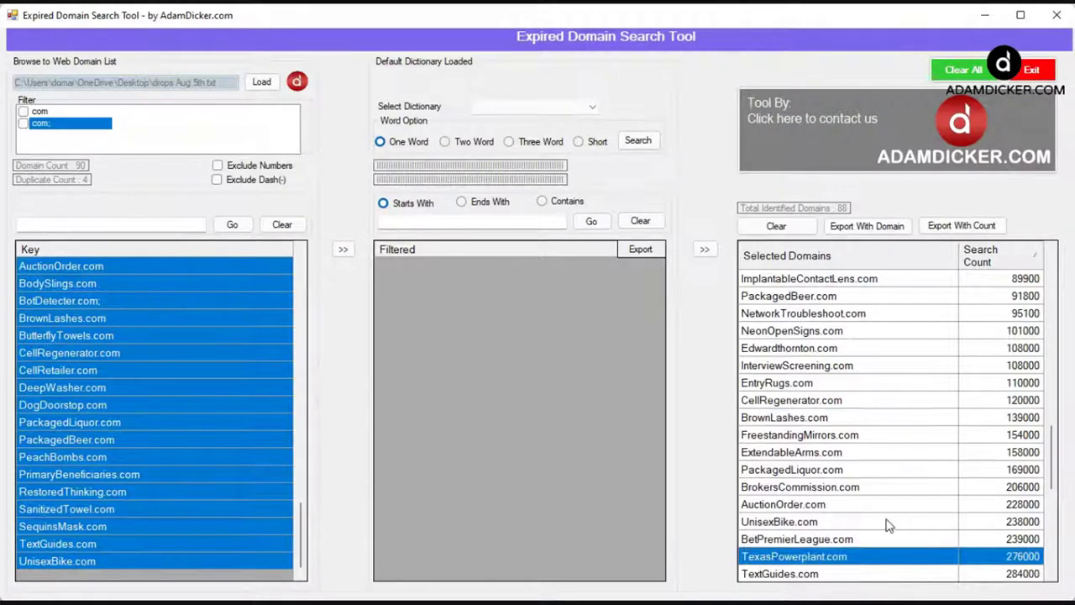
# Step: Examine the domains from TextGuides.com to QuarterlyPayments.com and their search counts, highlighting PrimaryBeneficiaries.com, DoorOpeningTool.com and AcceptInvitation.com on the way
pyautogui.scroll(-1, 889, 526)
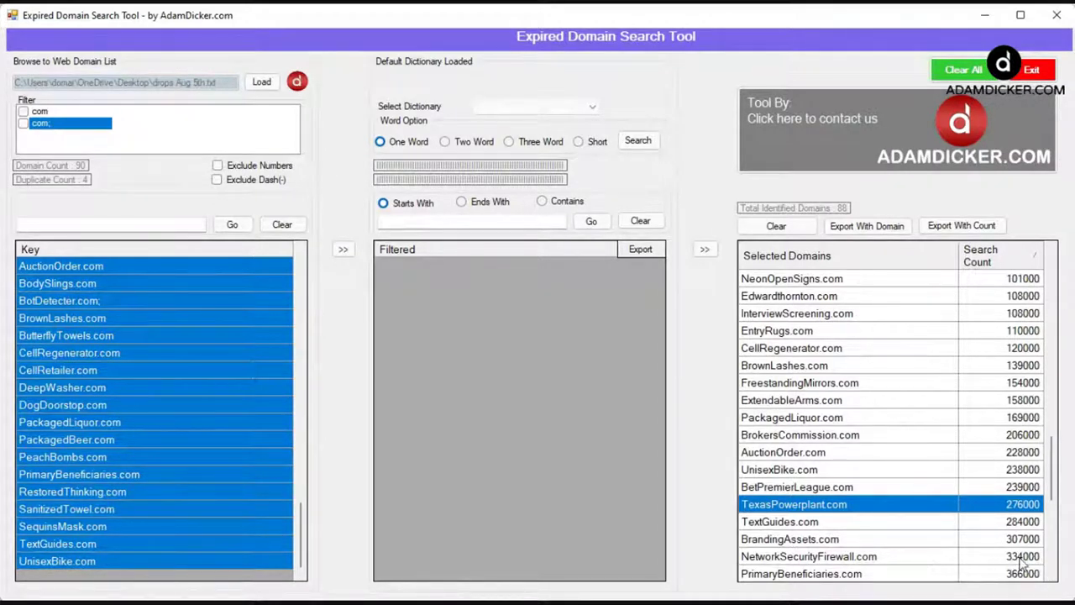
pyautogui.click(892, 574)
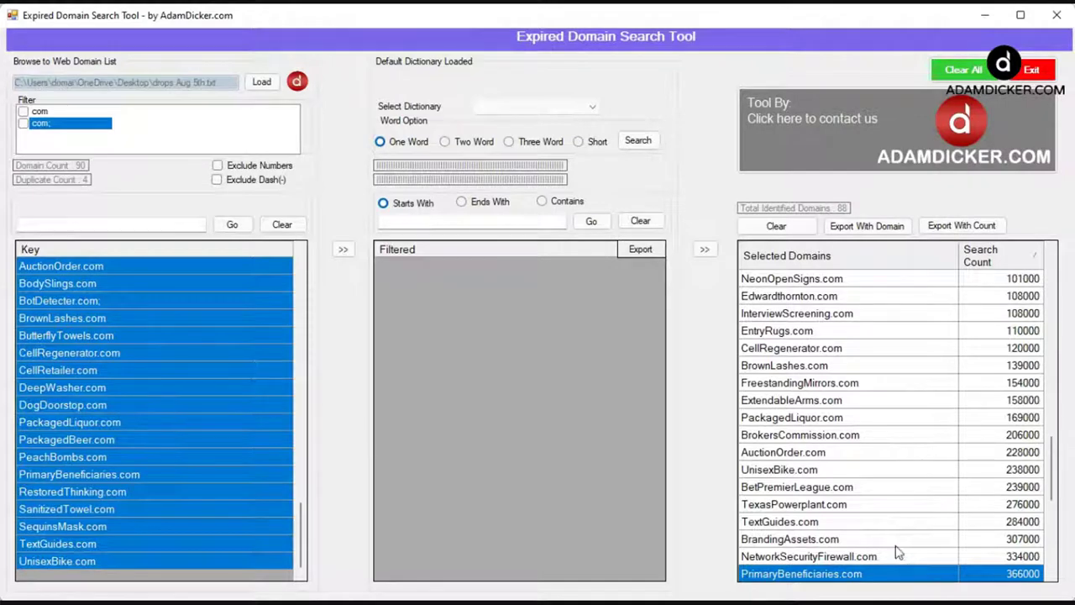
pyautogui.scroll(-2, 951, 522)
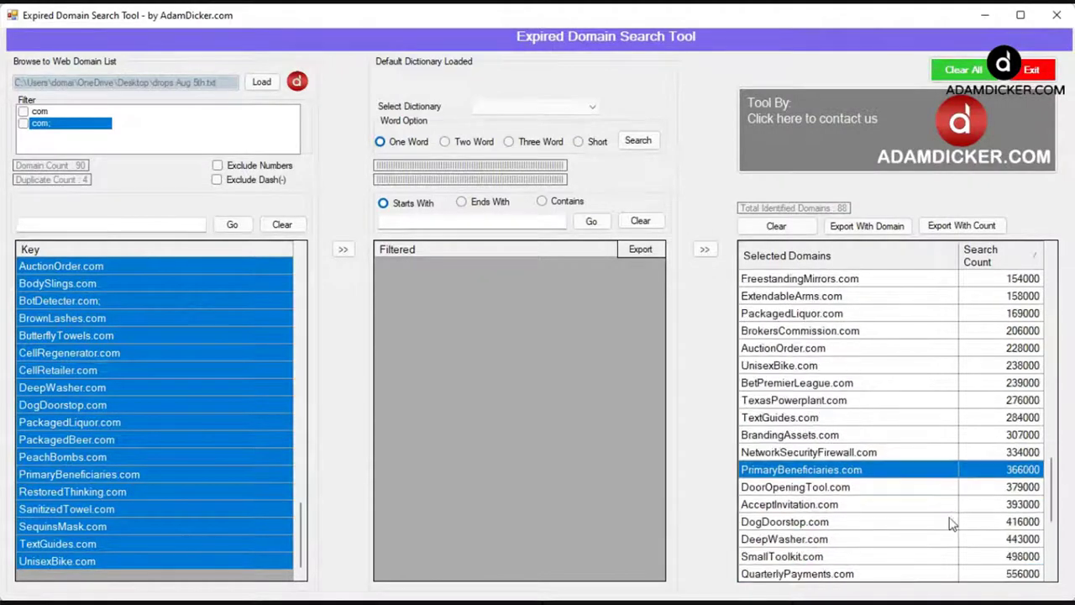
pyautogui.click(892, 492)
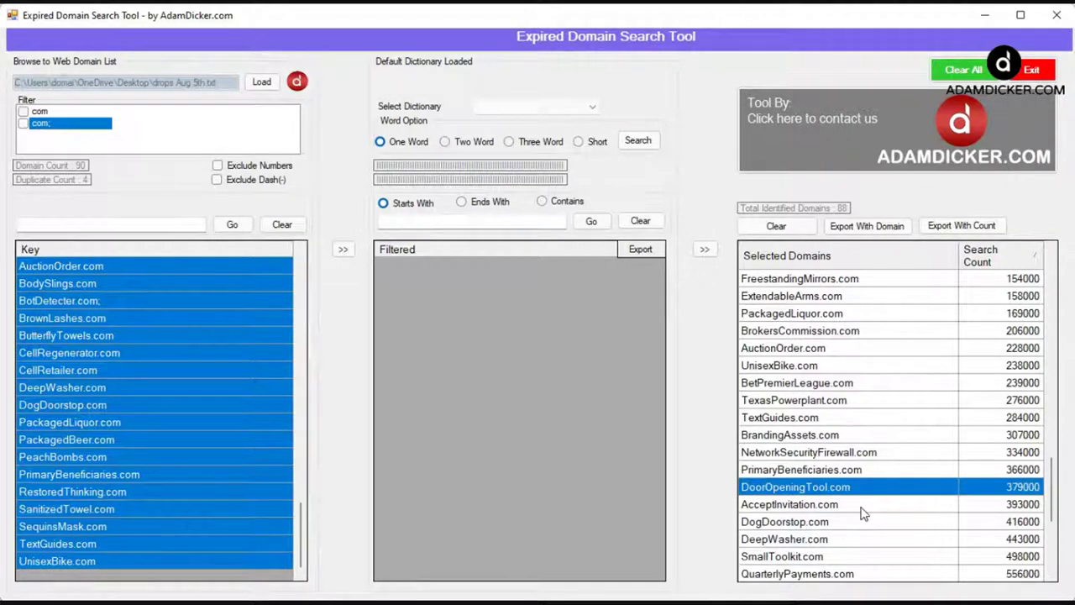
pyautogui.click(855, 507)
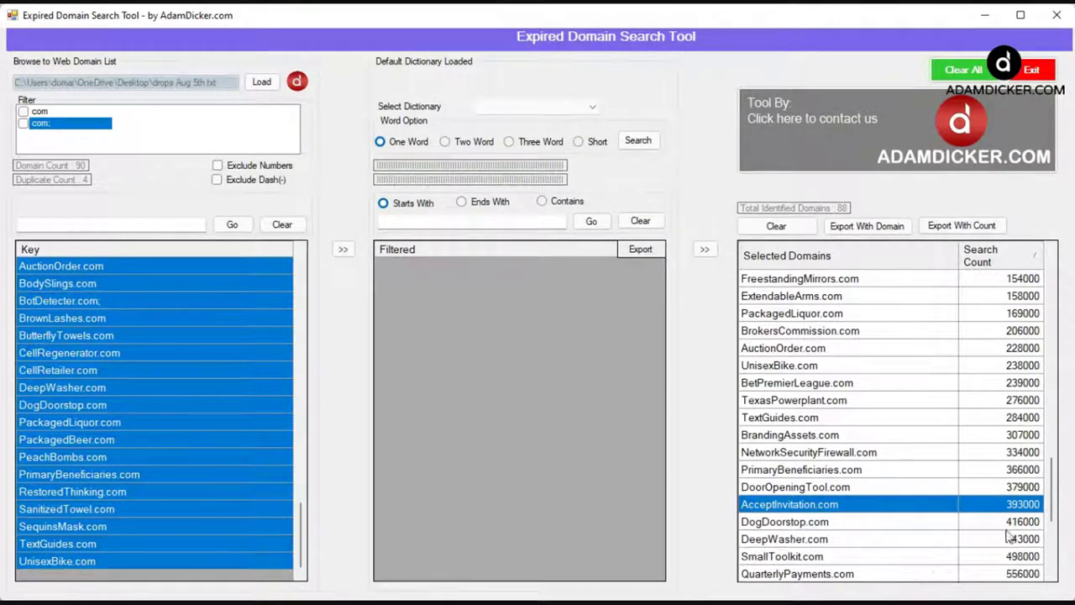
pyautogui.click(927, 578)
pyautogui.scroll(-2, 918, 497)
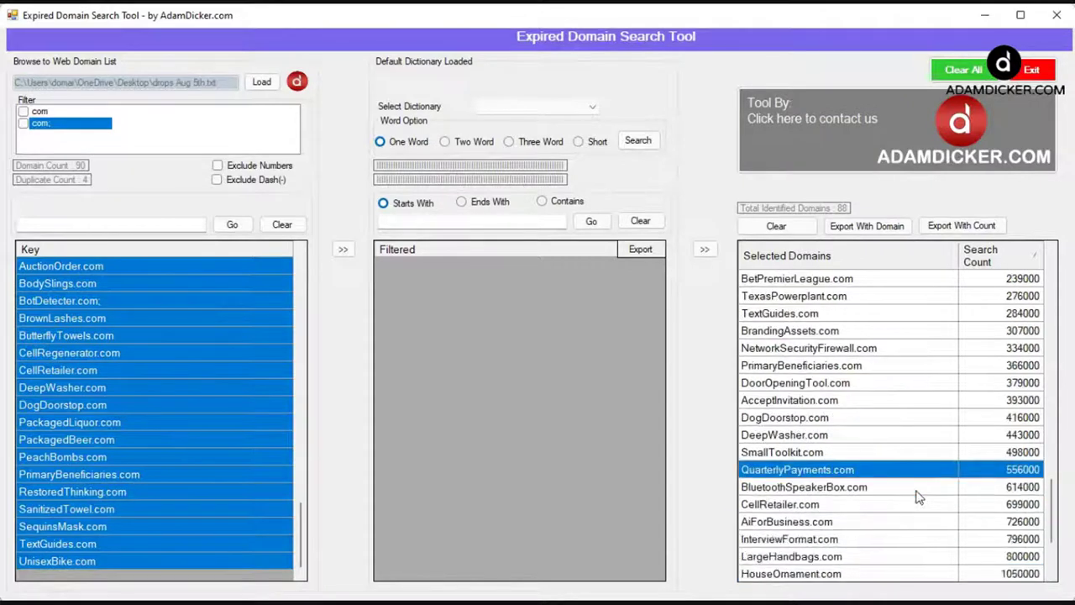
# Step: Review the highest-count domains from BluetoothSpeakerBox.com onward, highlighting HouseOrnament.com, AvocadoSaladRecipe.com and Reappointing.com
pyautogui.click(908, 493)
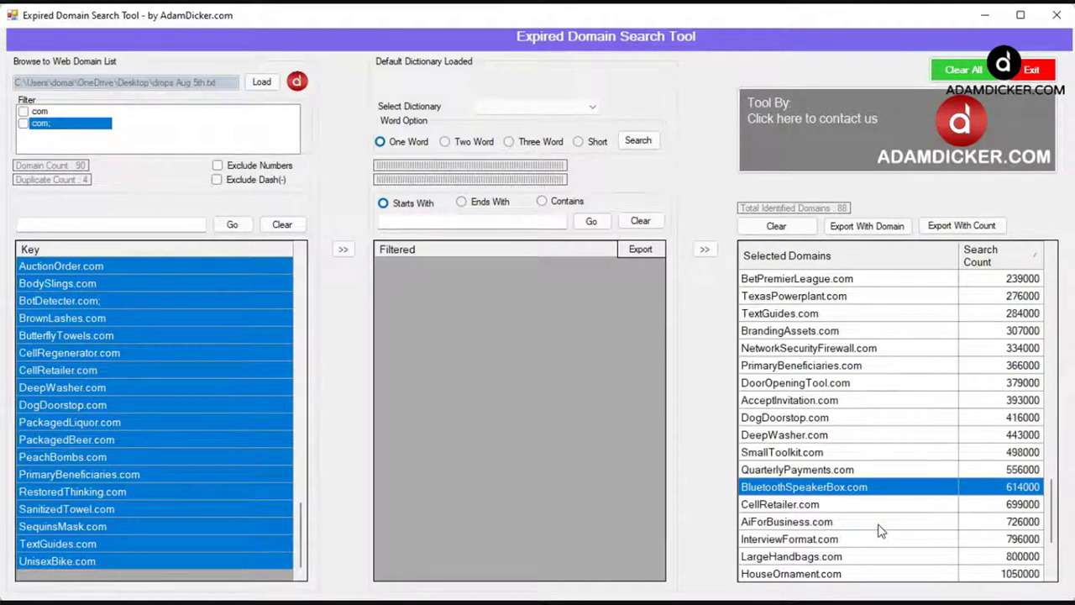
pyautogui.click(885, 573)
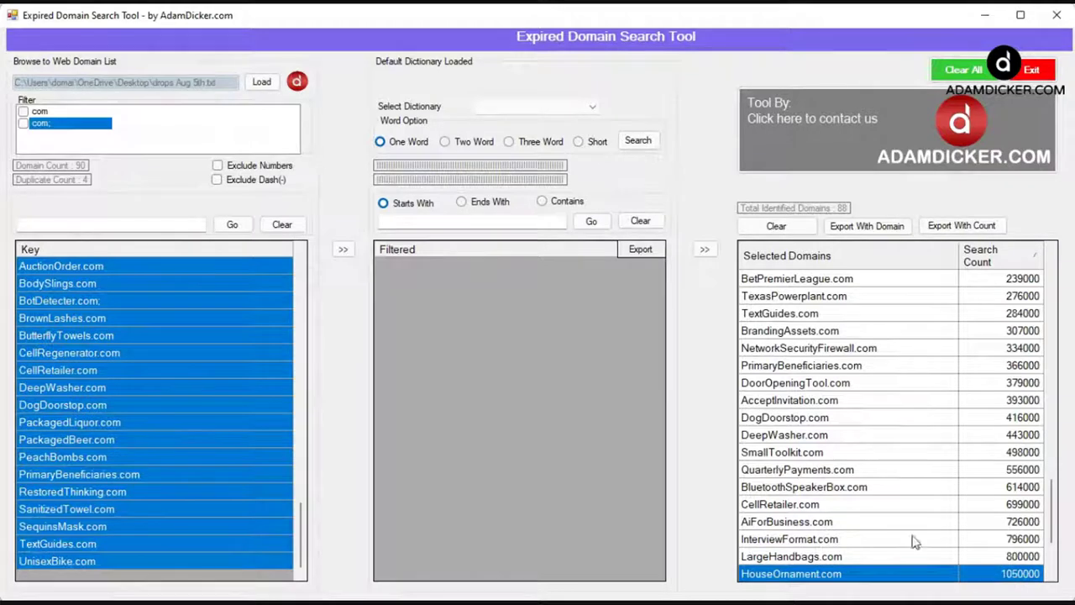
pyautogui.scroll(-1, 985, 575)
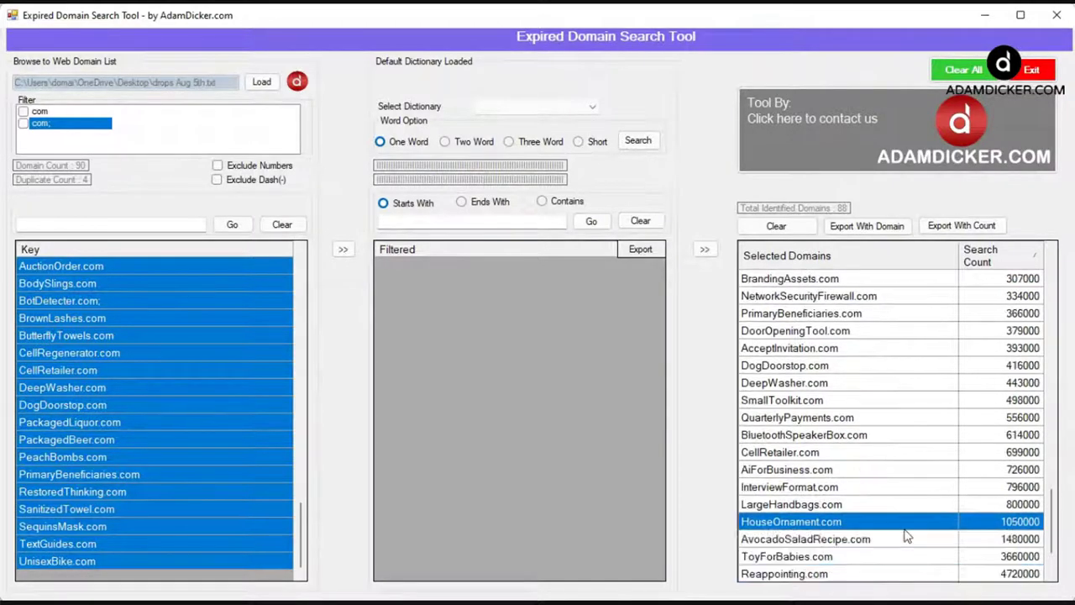
pyautogui.click(893, 542)
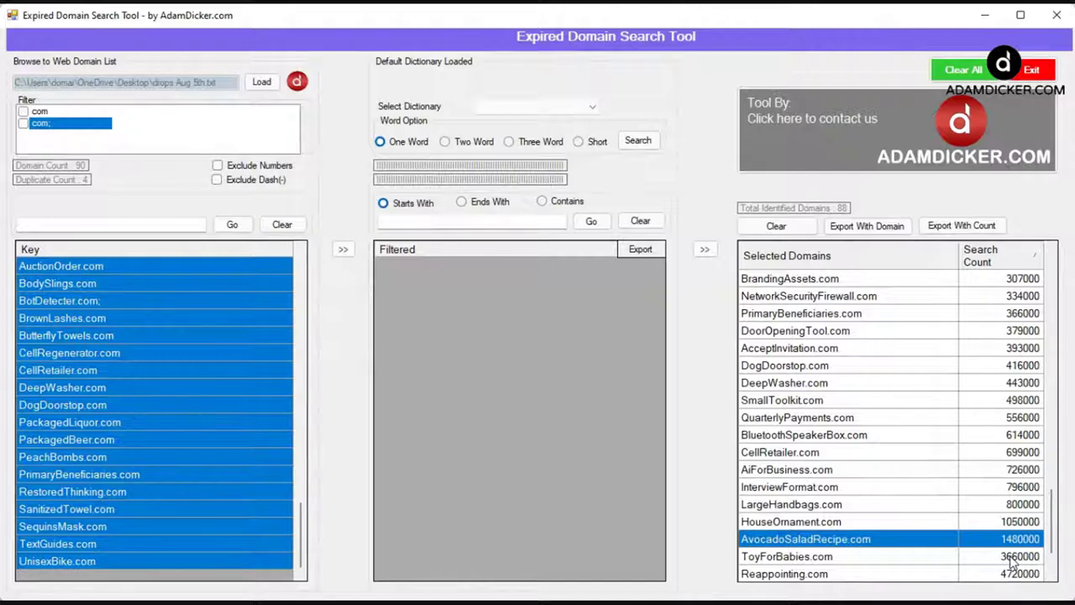
pyautogui.click(938, 575)
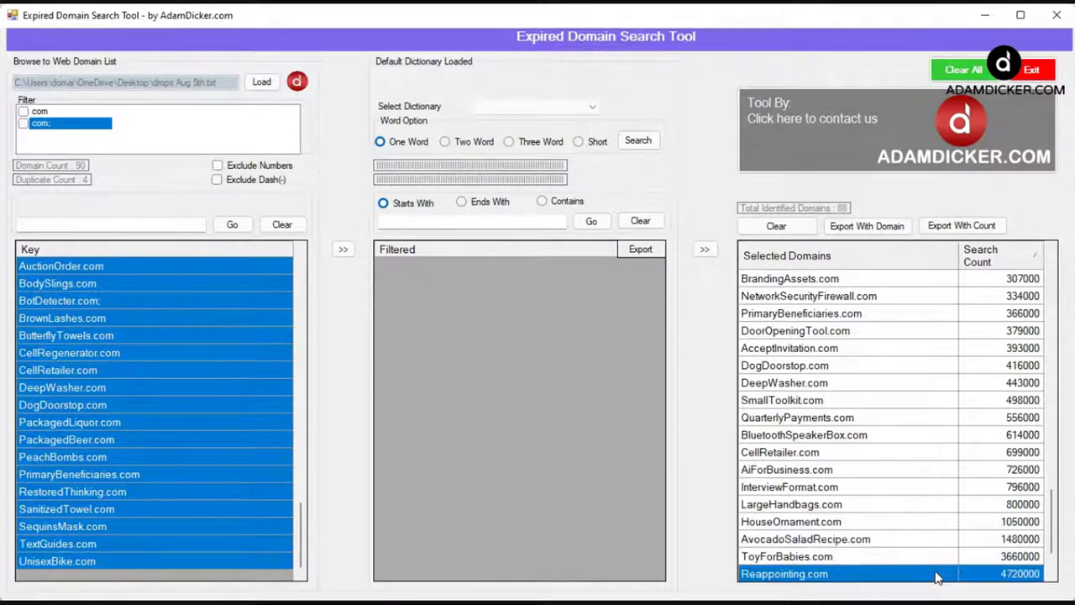
pyautogui.scroll(-1, 947, 546)
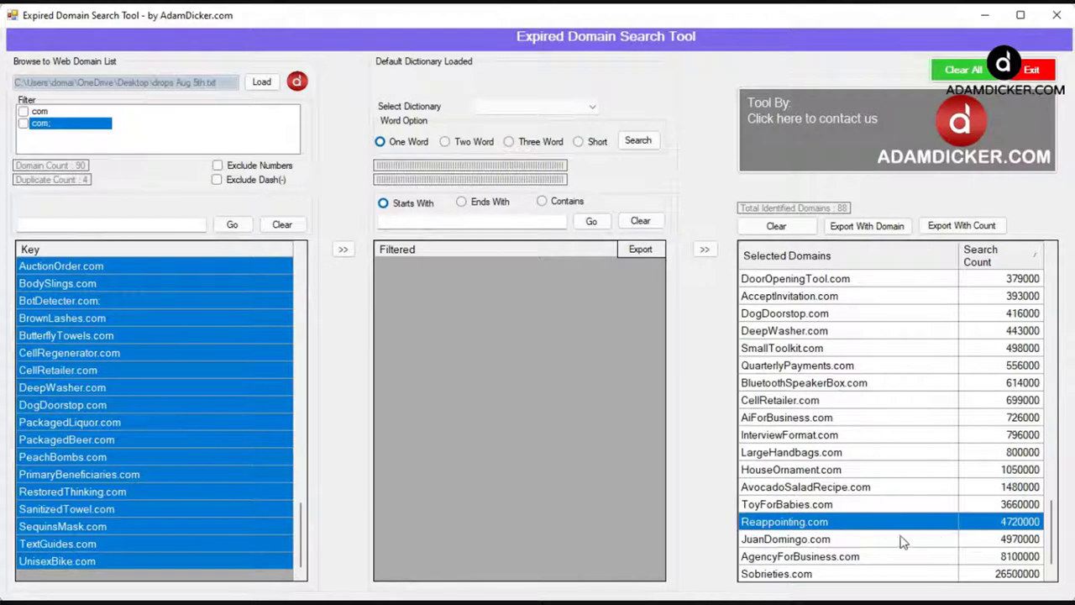
# Step: Review the highest-count domains after Reappointing.com through the end of the list, highlighting Sobrieties.com and Midwifed.com
pyautogui.click(903, 541)
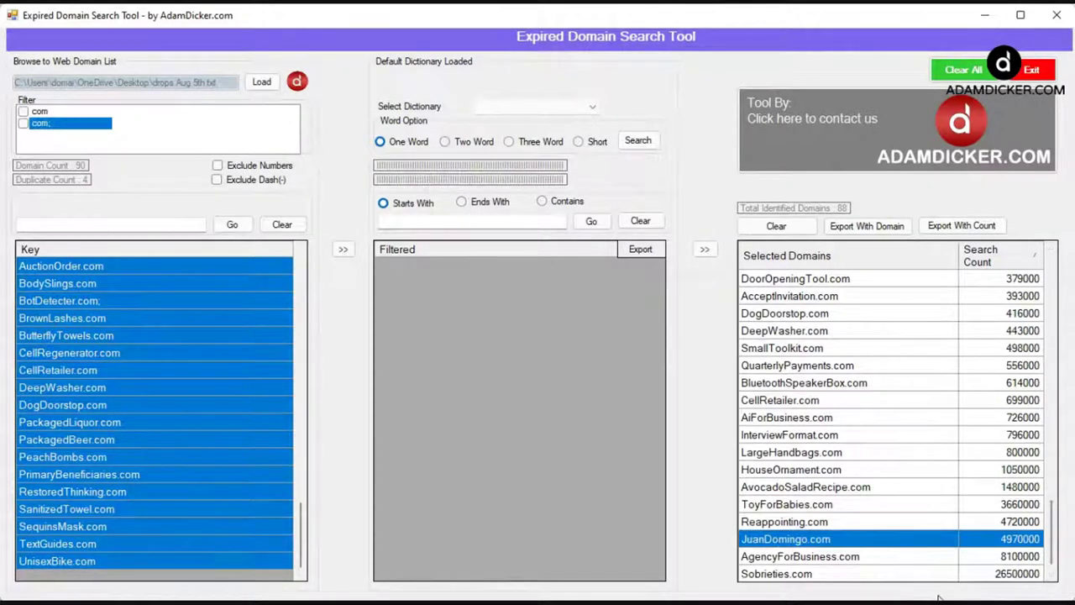
pyautogui.click(853, 578)
pyautogui.scroll(-1, 903, 450)
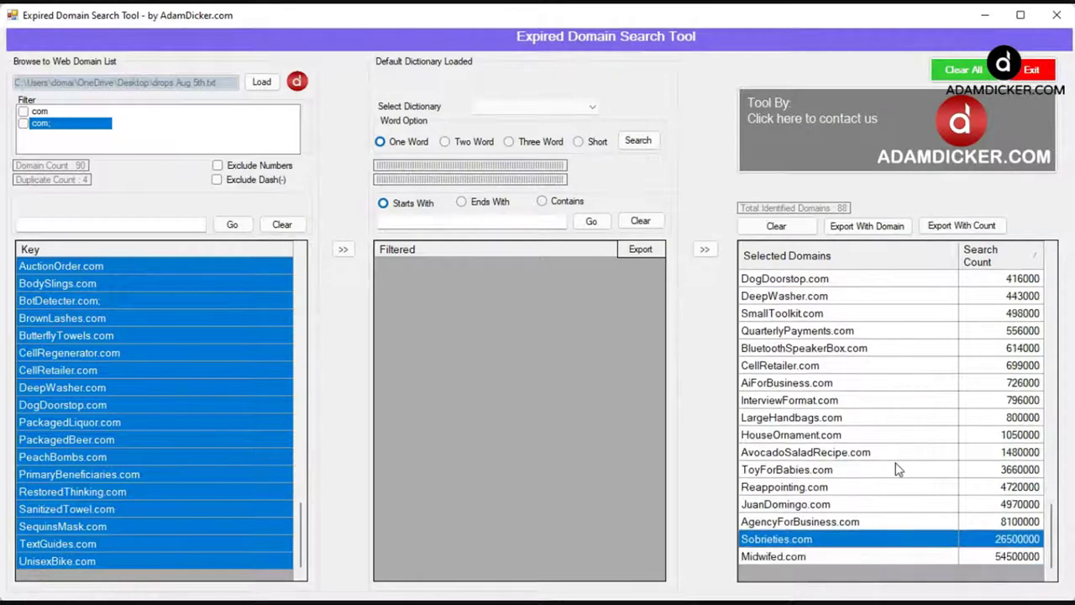
pyautogui.click(871, 556)
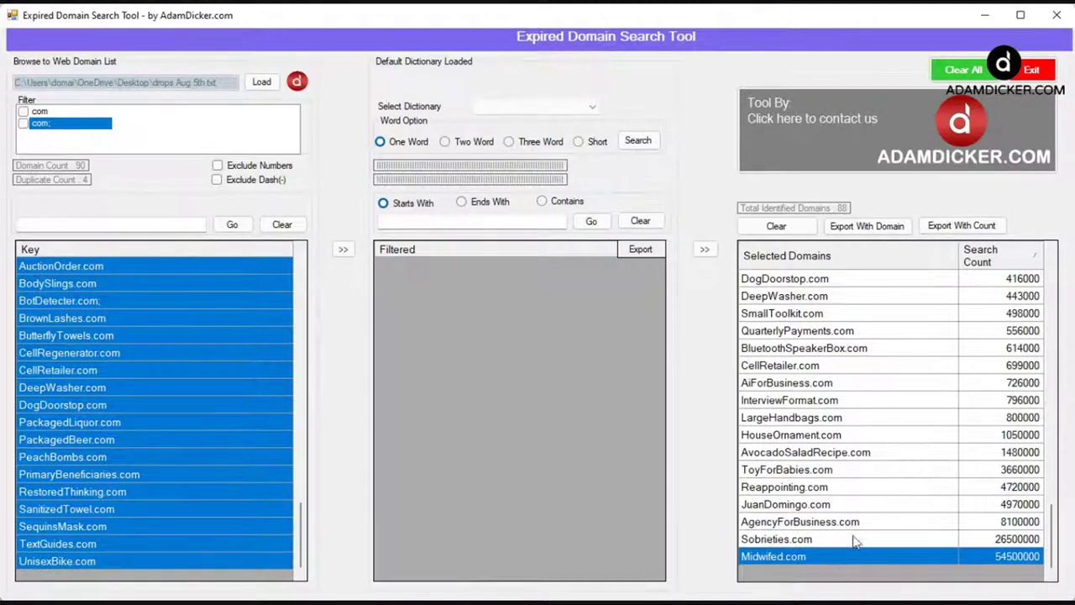
# Step: Revisit the strongest candidates among the high-count domains, highlighting ToyForBabies.com, LargeHandbags.com and AiForBusiness.com
pyautogui.click(837, 473)
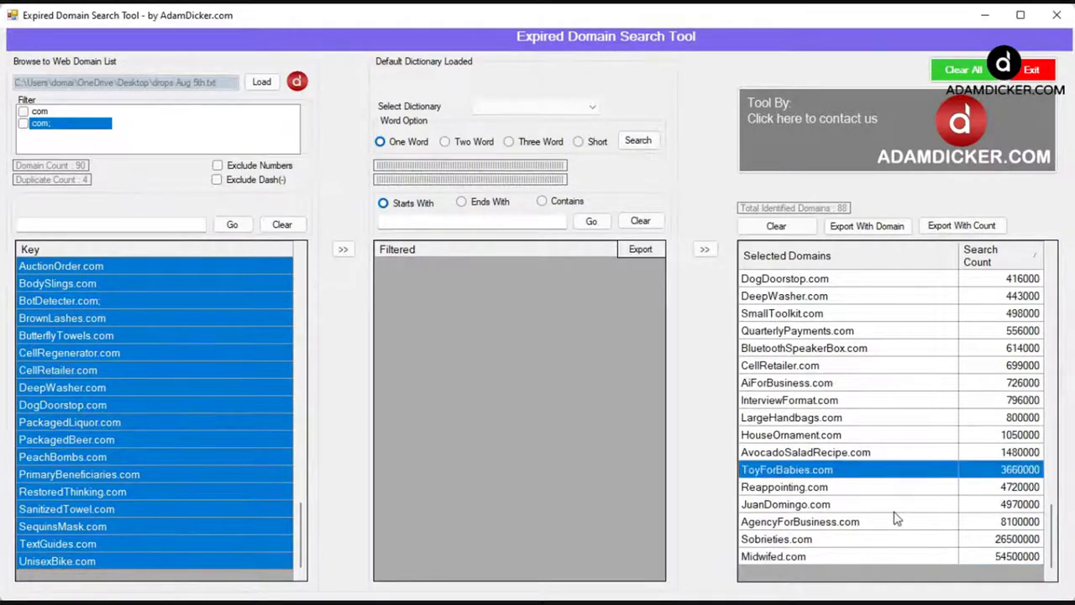
pyautogui.click(817, 427)
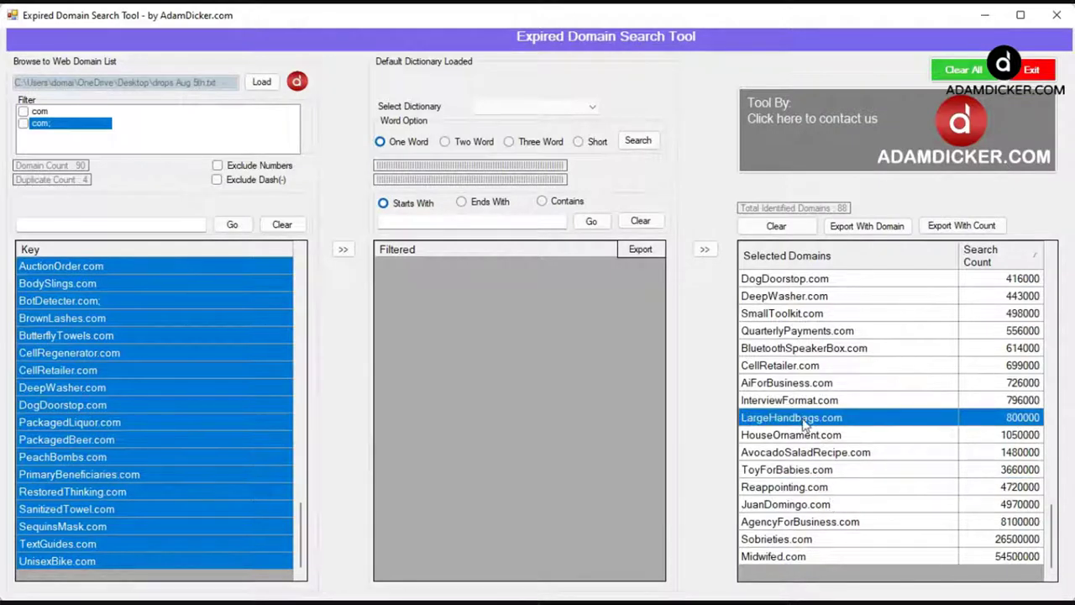
pyautogui.click(803, 385)
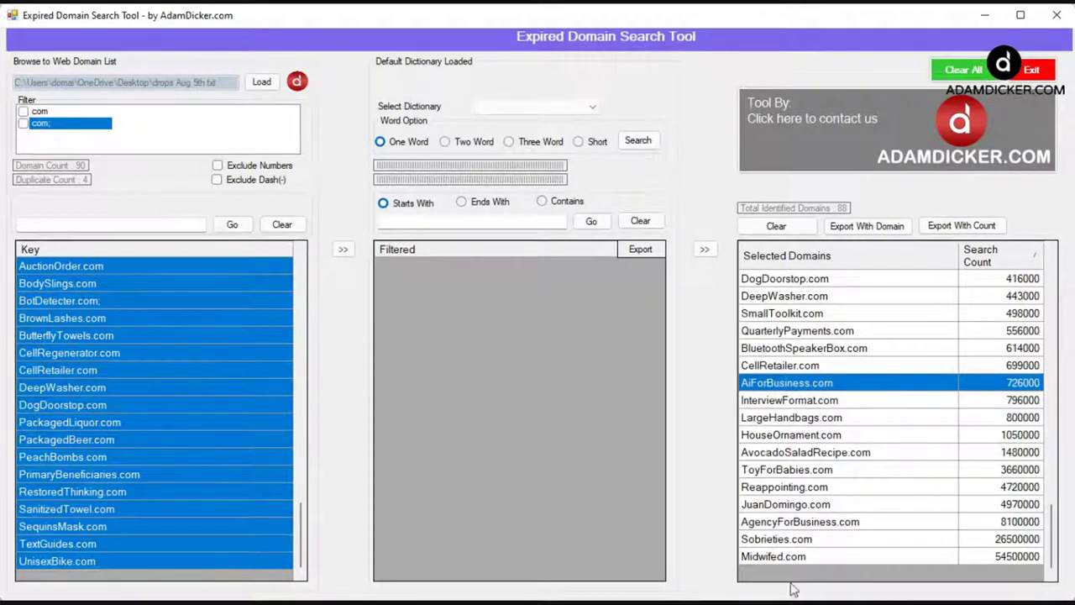
# Step: Recheck the domains from CellRetailer.com back to BrandingAssets.com, highlighting DeepWasher.com, NetworkSecurityFirewall.com and BrandingAssets.com
pyautogui.scroll(2, 849, 527)
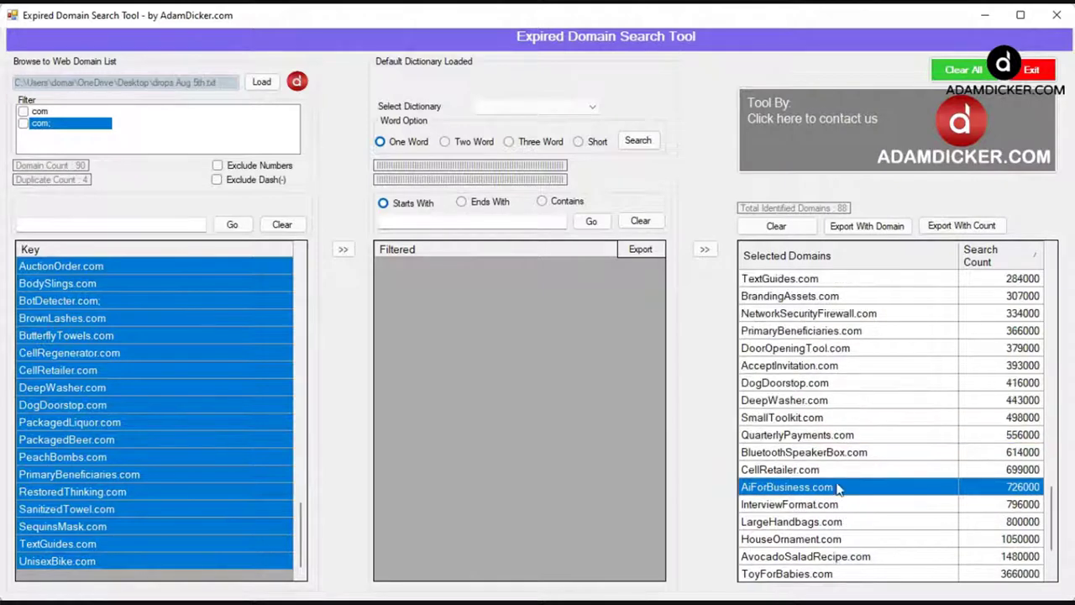
pyautogui.click(815, 402)
pyautogui.scroll(1, 832, 438)
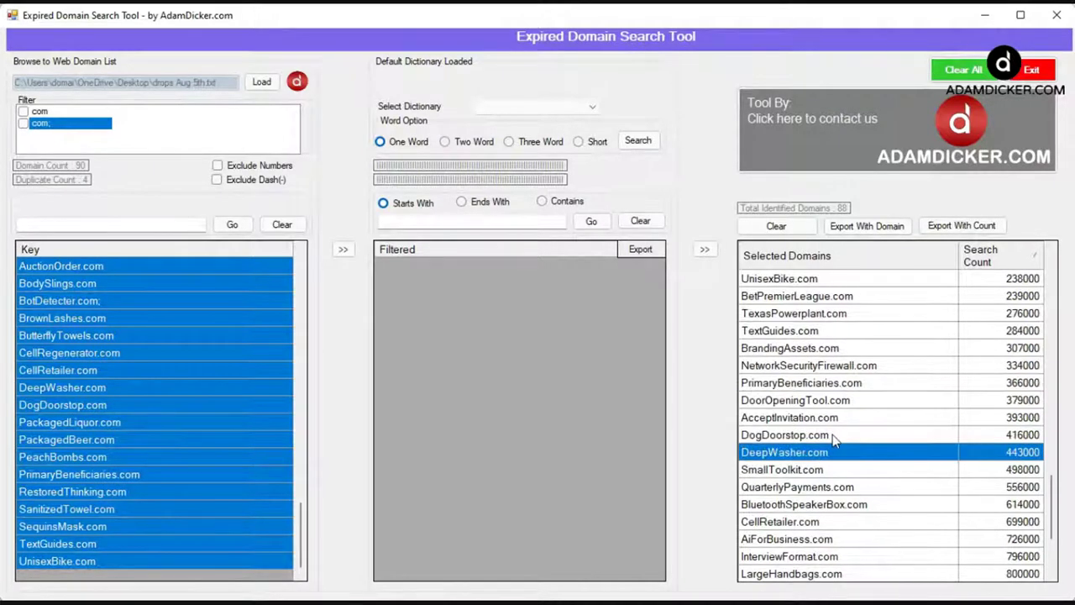
pyautogui.click(829, 368)
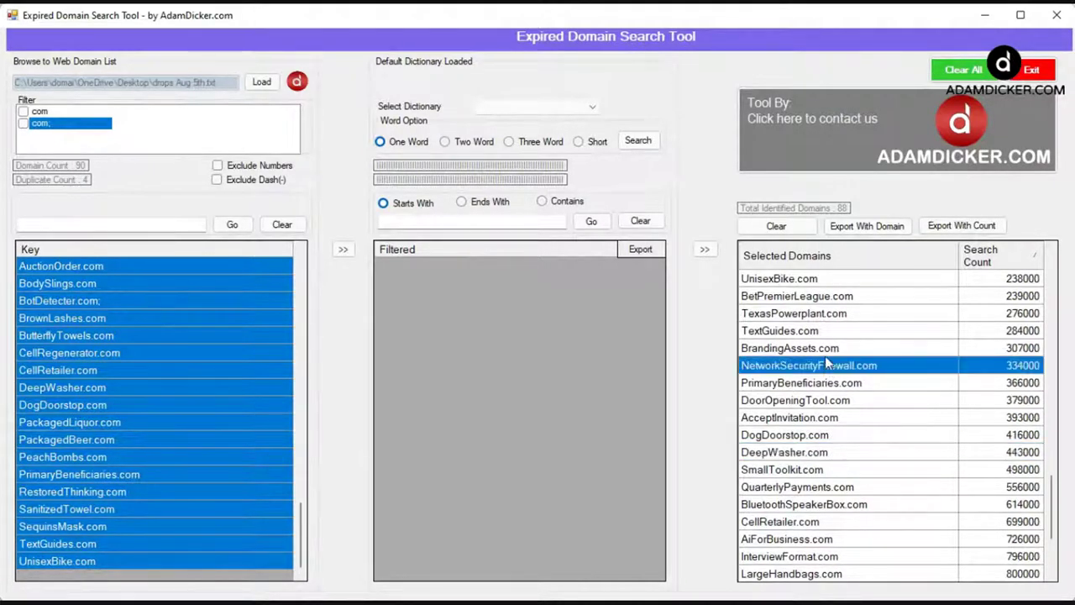
pyautogui.click(826, 356)
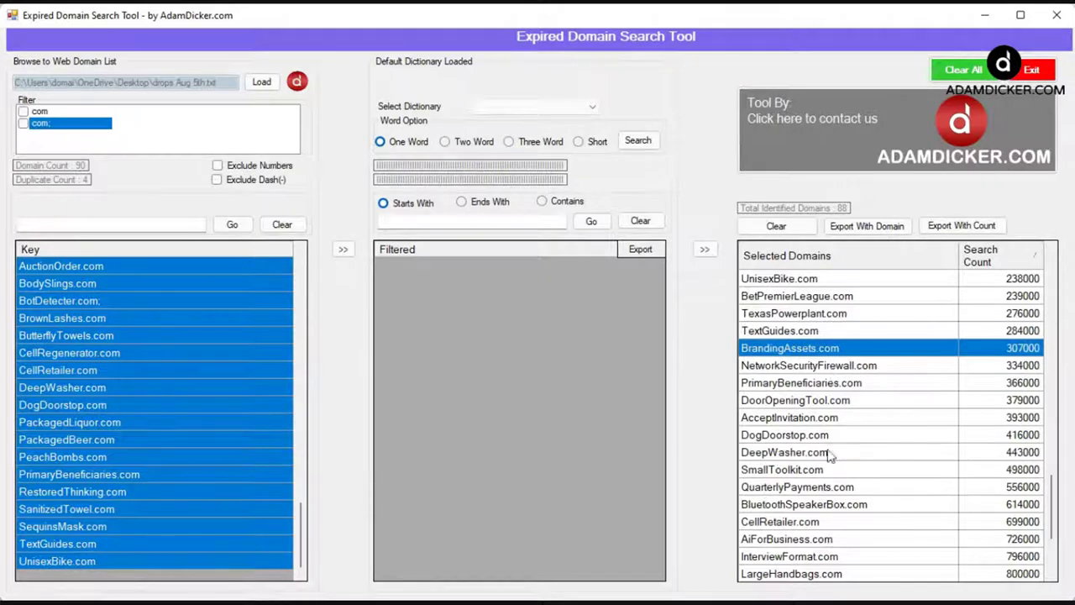
# Step: Look back through the lower-count domains from TextGuides.com to GoldCandies.com, highlighting UnisexBike.com on the way
pyautogui.scroll(1, 828, 457)
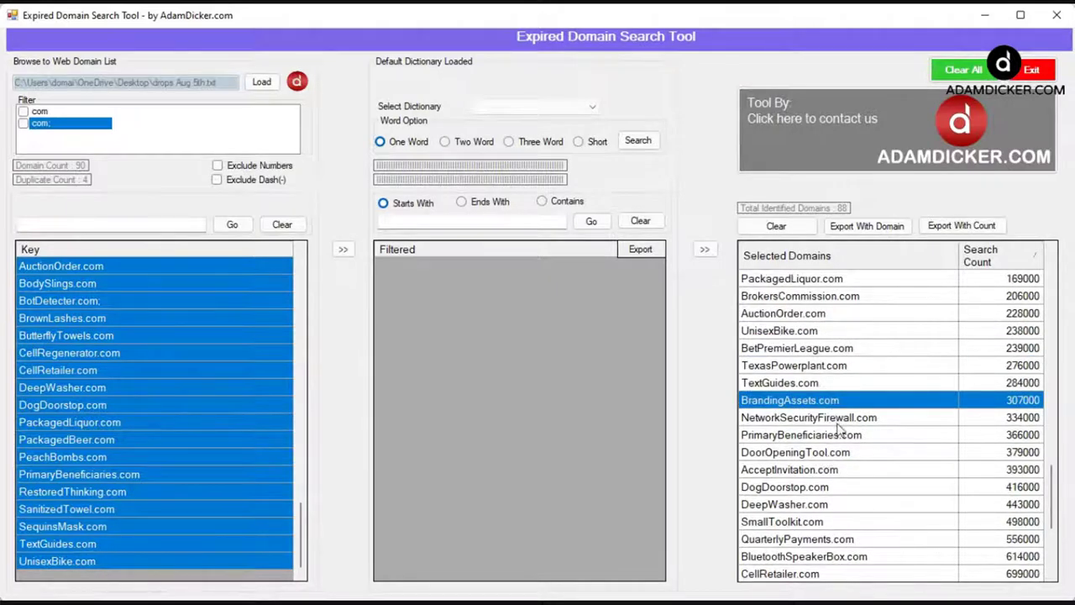
pyautogui.click(826, 333)
pyautogui.scroll(2, 853, 467)
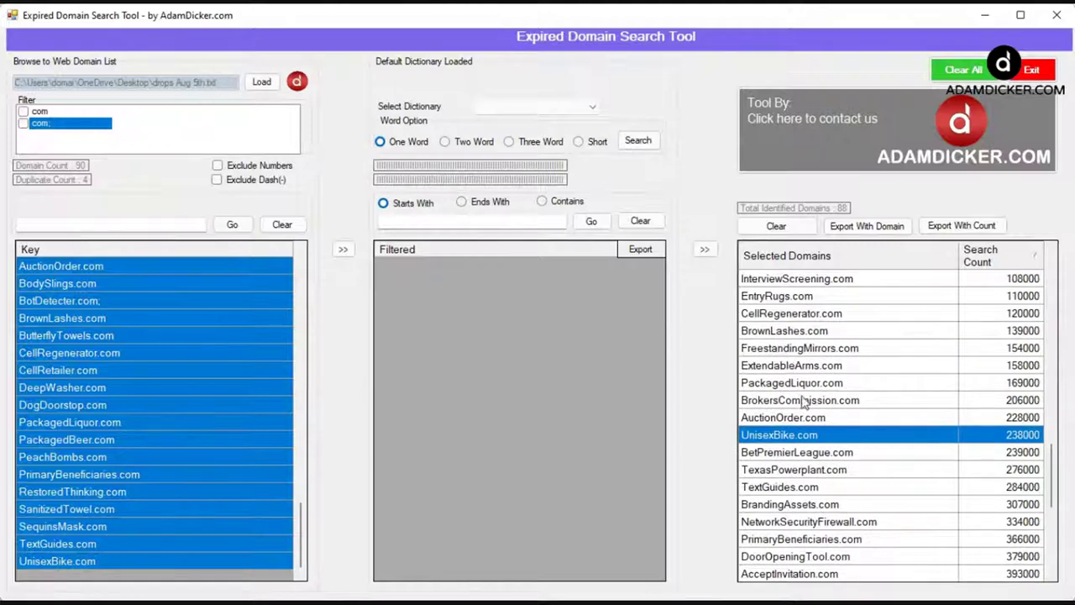
pyautogui.scroll(1, 806, 403)
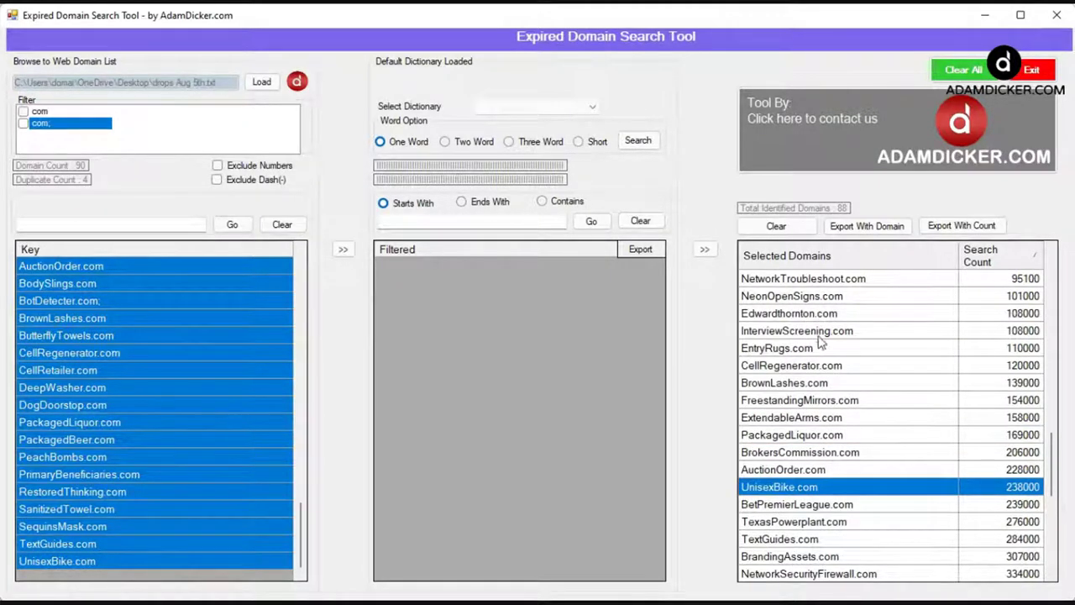
pyautogui.scroll(2, 836, 412)
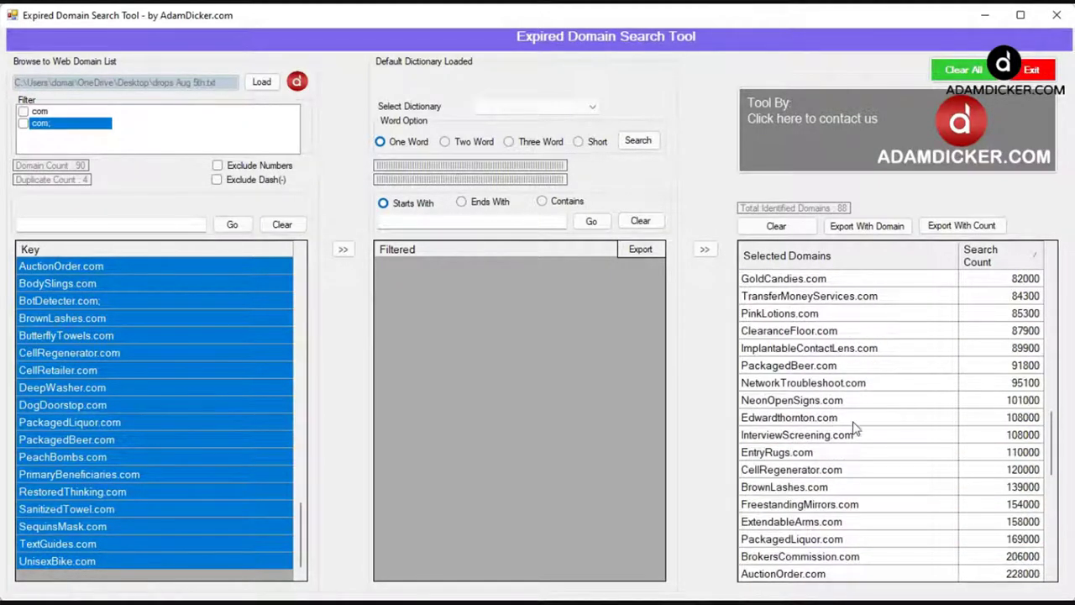
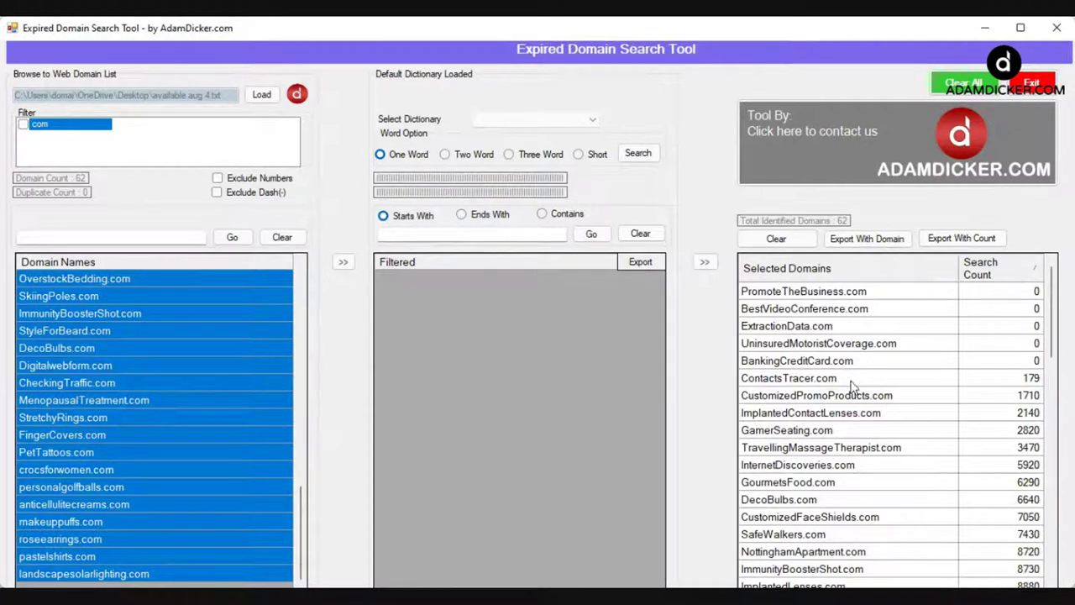
# Step: Examine the lowest-count domains in the "available aug 4.txt" list, highlighting ContactsTracer.com and FastSpeedChecker.com
pyautogui.click(854, 383)
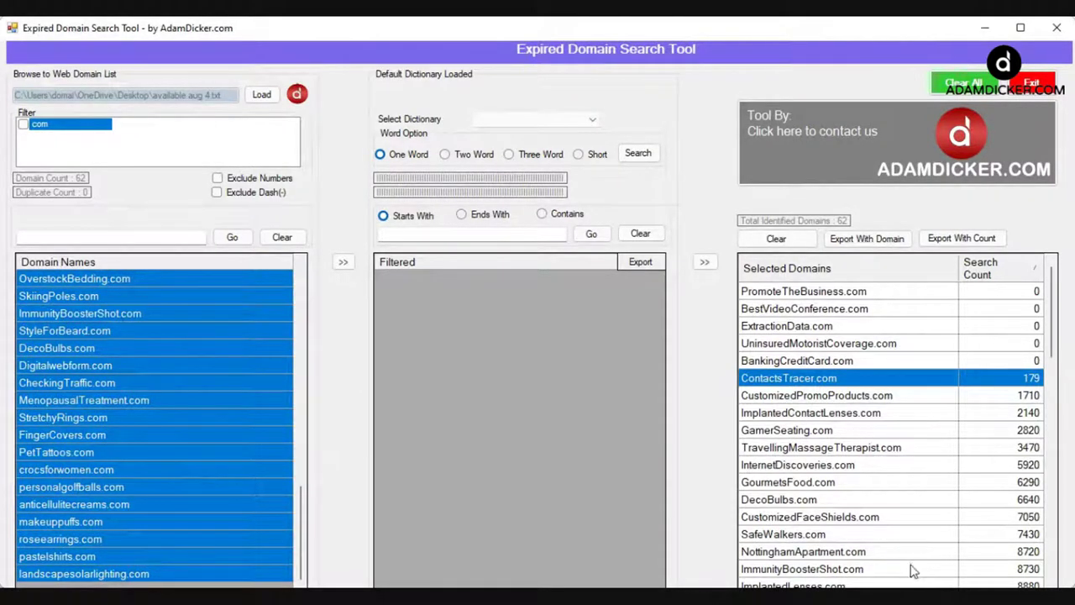
pyautogui.scroll(-1, 909, 561)
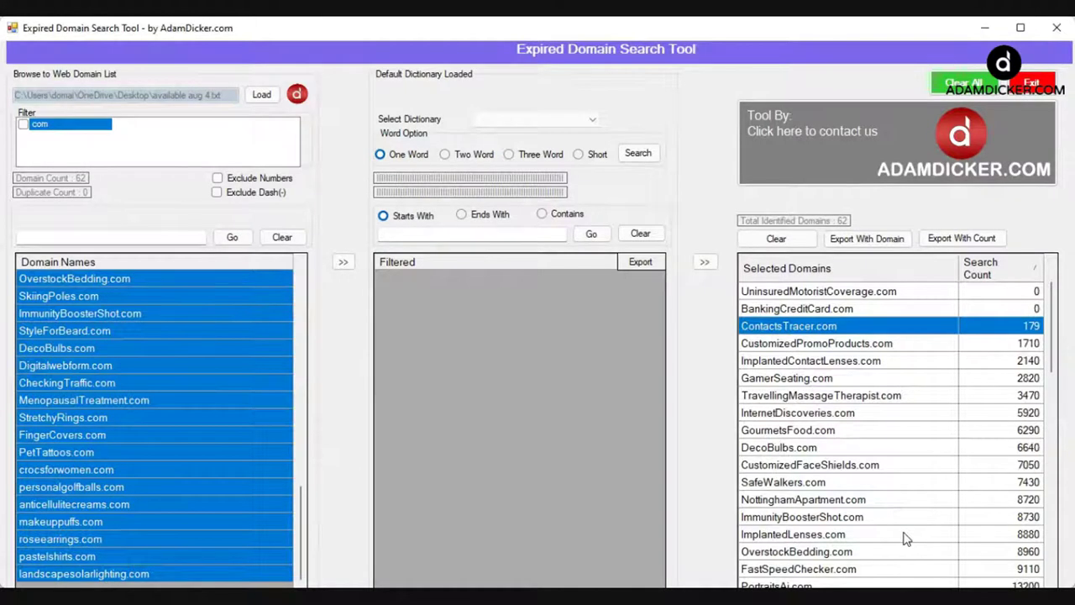
pyautogui.click(873, 571)
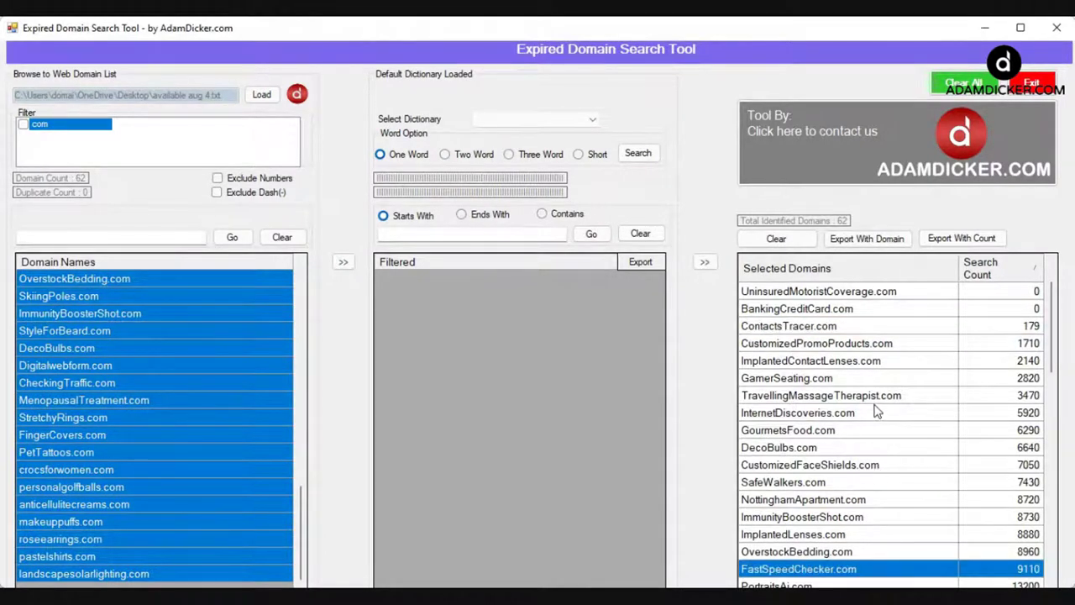
pyautogui.scroll(-1, 880, 399)
pyautogui.scroll(1, 880, 399)
pyautogui.scroll(-1, 894, 515)
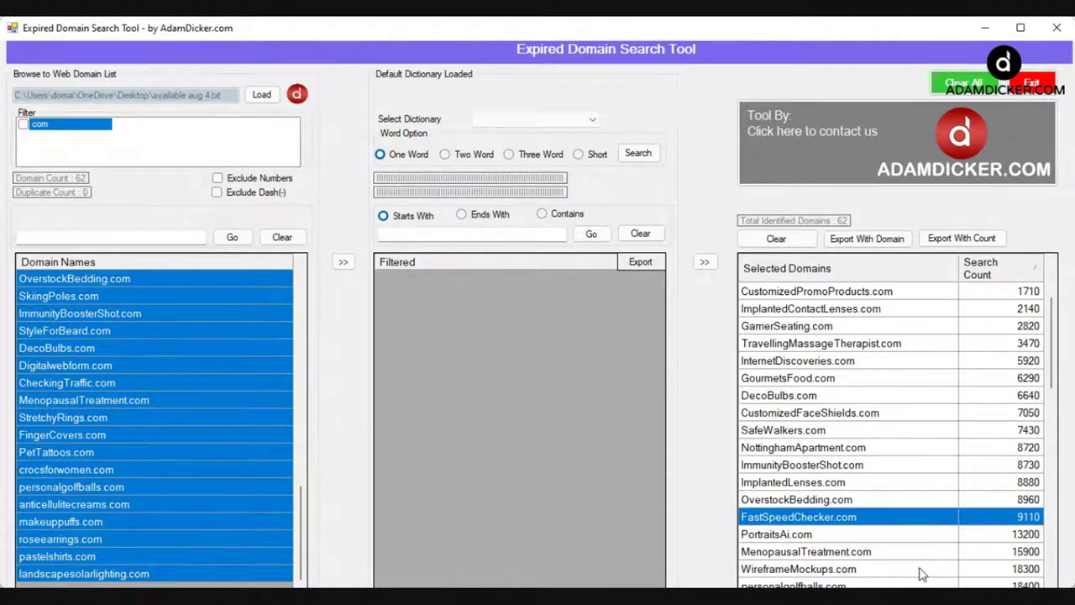
# Step: Review the domains from PortraitsAi.com to SkiingPoles.com with their search counts, highlighting SkiingPoles.com
pyautogui.scroll(-1, 904, 520)
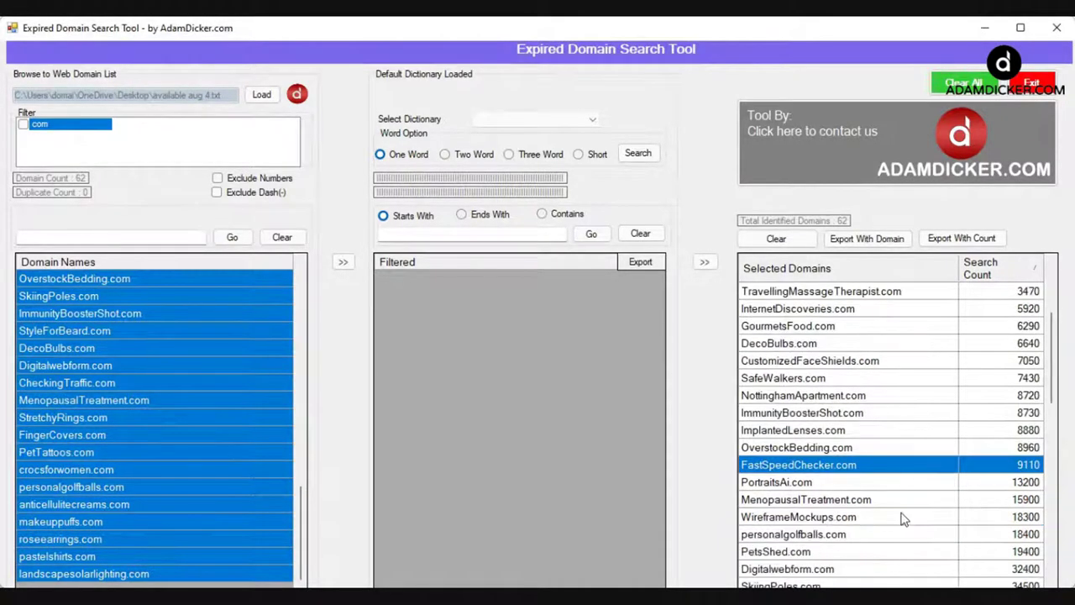
pyautogui.scroll(1, 878, 508)
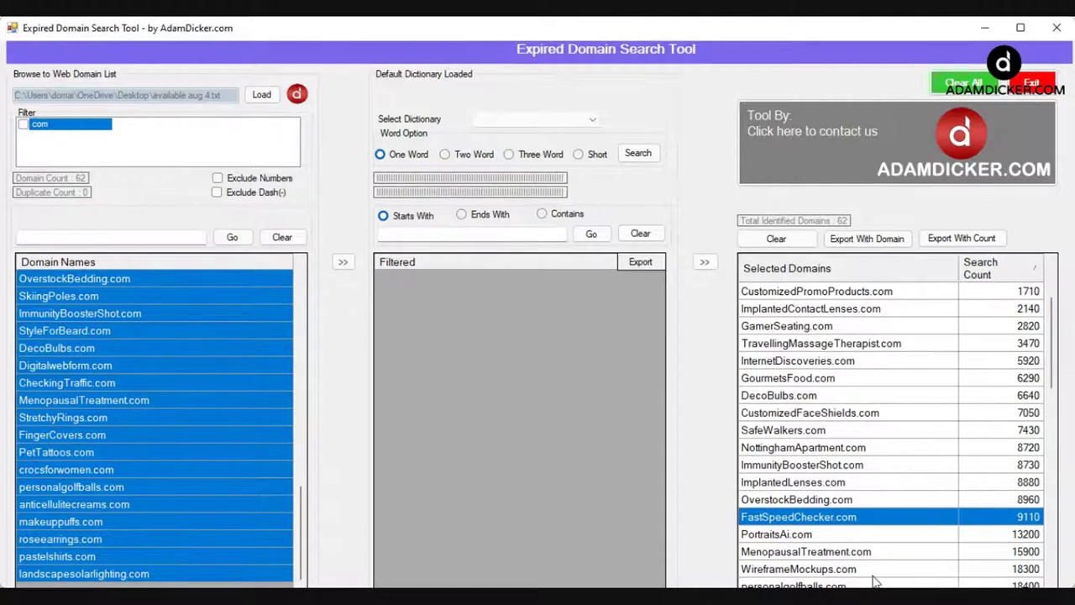
pyautogui.scroll(-1, 875, 580)
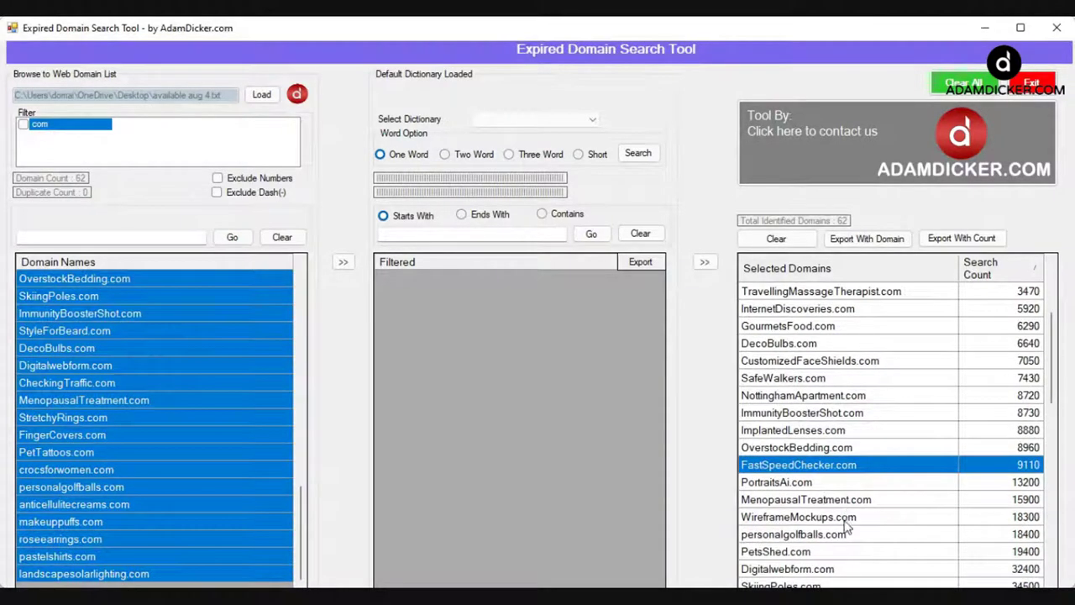
pyautogui.click(849, 584)
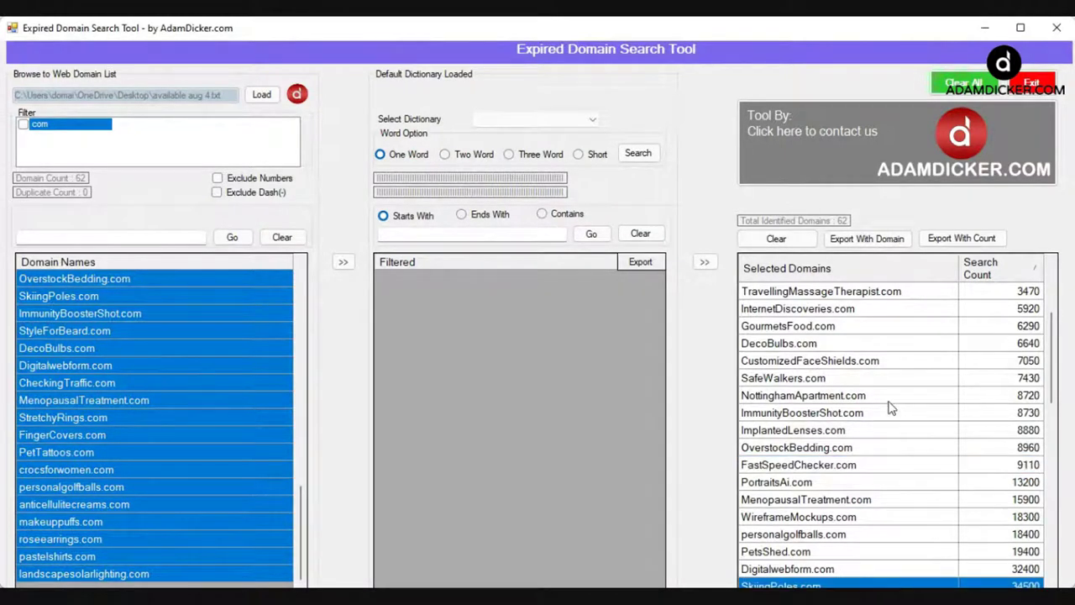
# Step: Examine the domains from makeuppuffs.com to pastelshirts.com and their search counts, highlighting StretchyRings.com and pastelshirts.com
pyautogui.scroll(-1, 887, 407)
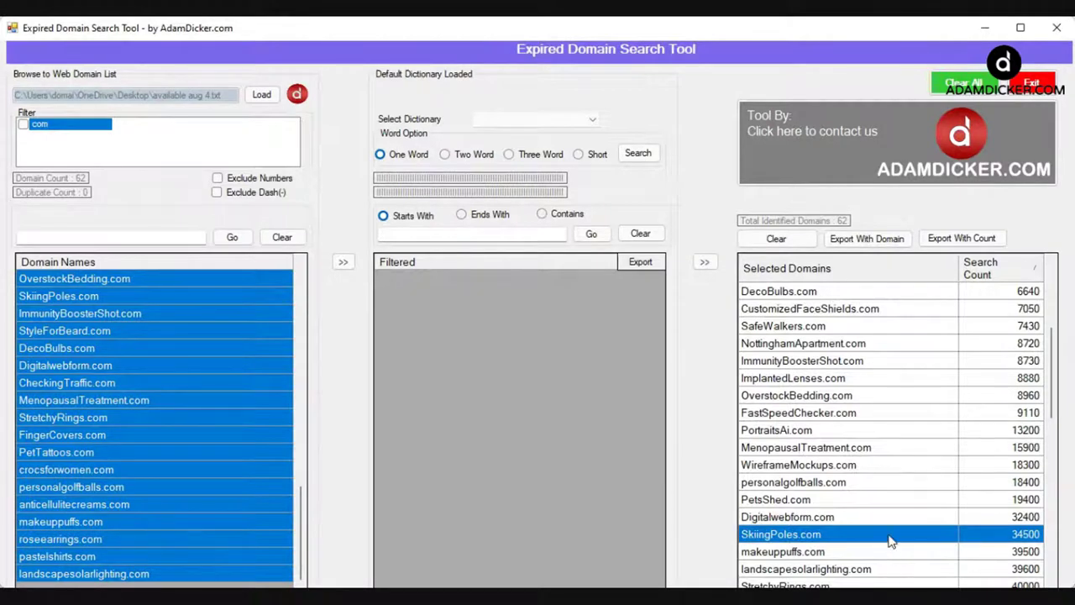
pyautogui.scroll(-1, 889, 542)
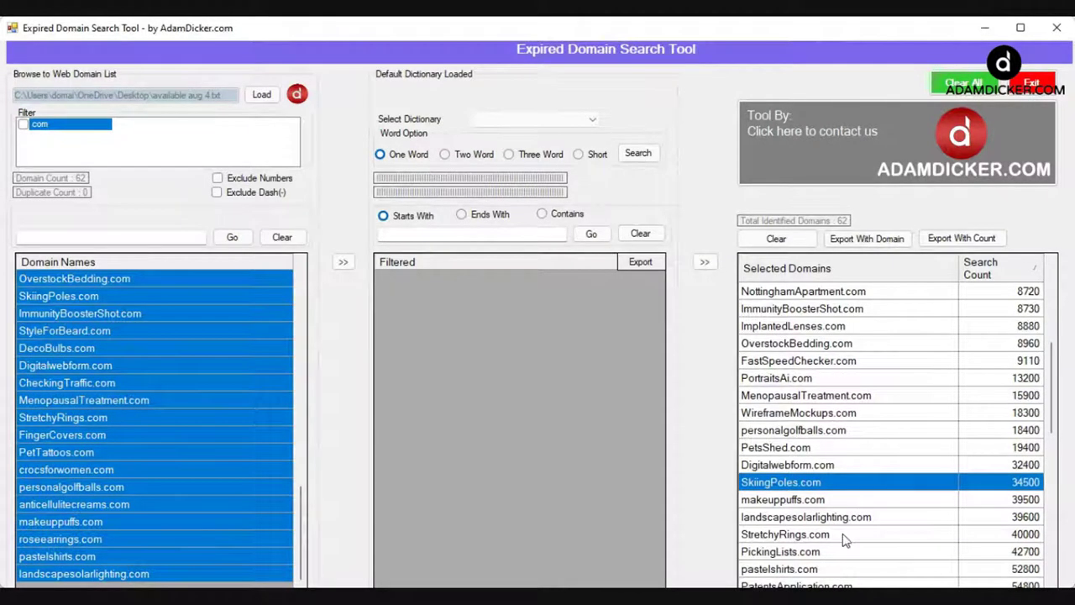
pyautogui.click(845, 538)
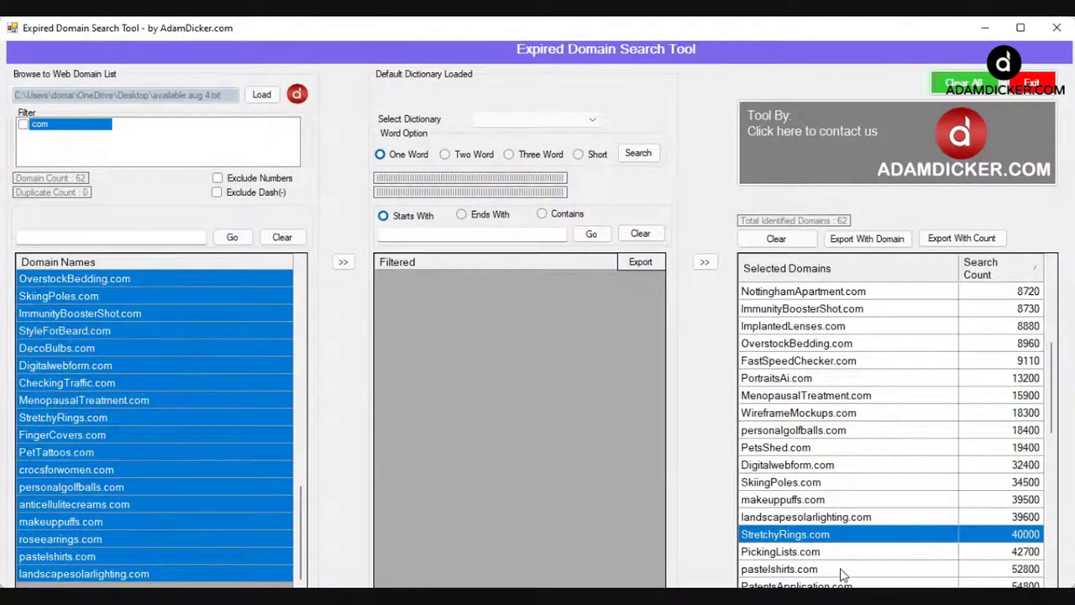
pyautogui.click(843, 572)
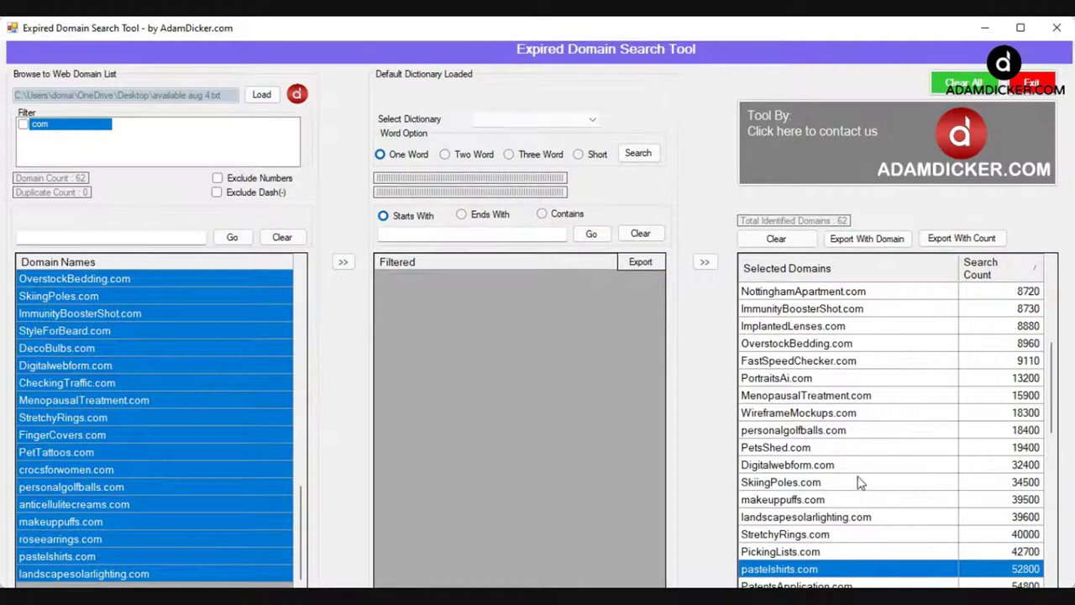
# Step: Review the search counts of the domains following pastelshirts.com, highlighting PatentsApplication.com, ContactLensImplants.com and CheckingTraffic.com
pyautogui.scroll(-1, 861, 483)
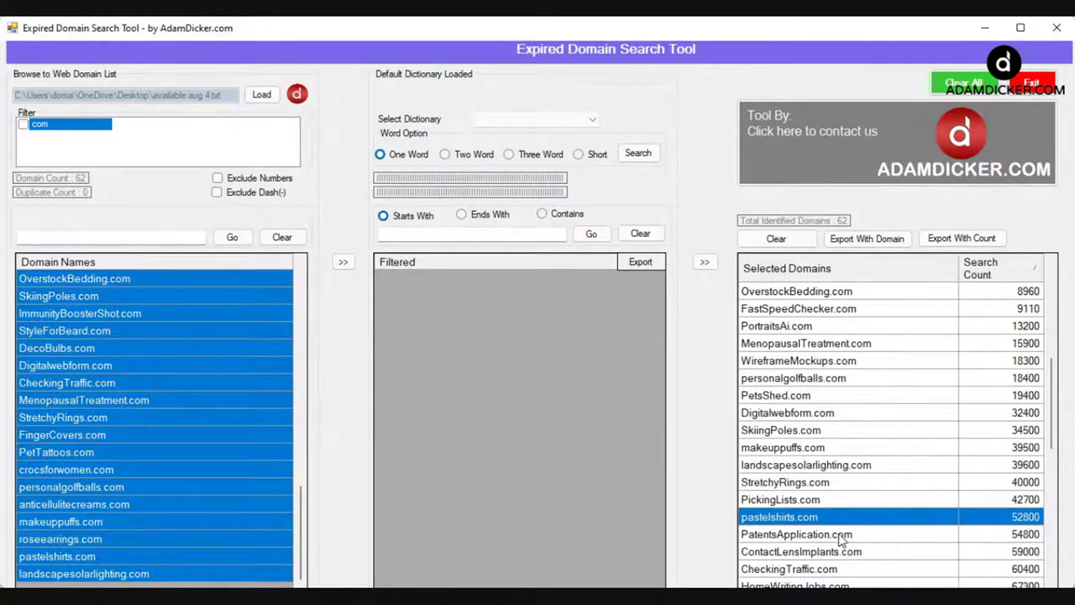
pyautogui.click(842, 537)
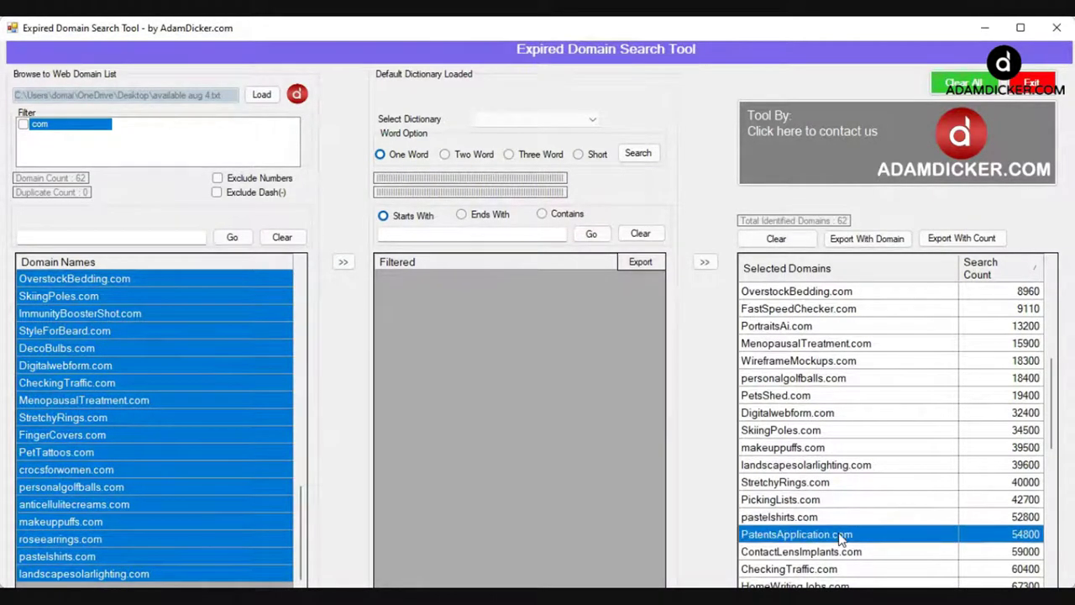
pyautogui.click(891, 558)
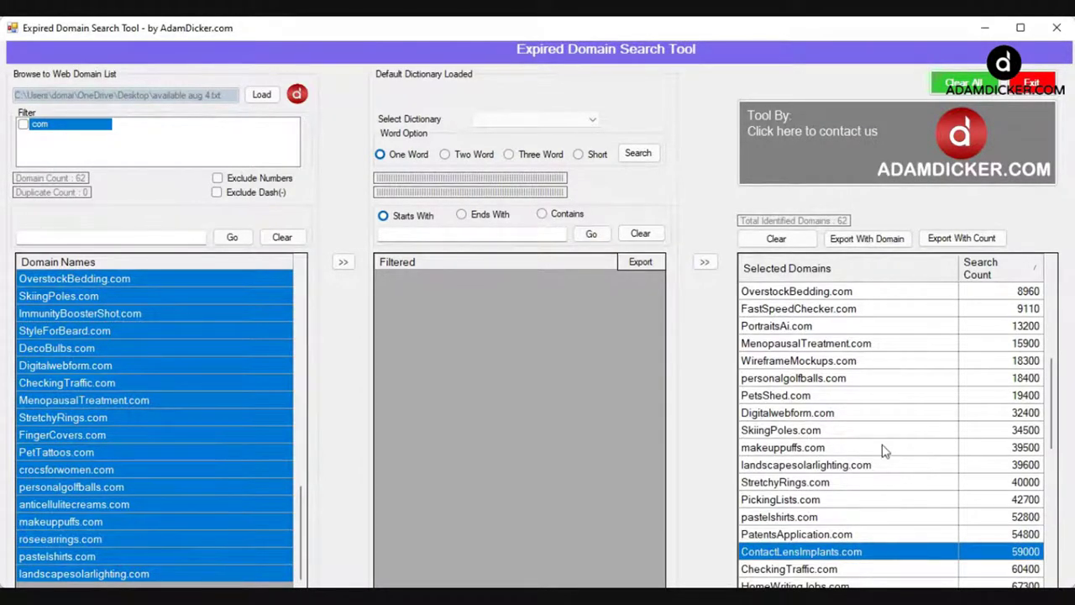
pyautogui.click(862, 572)
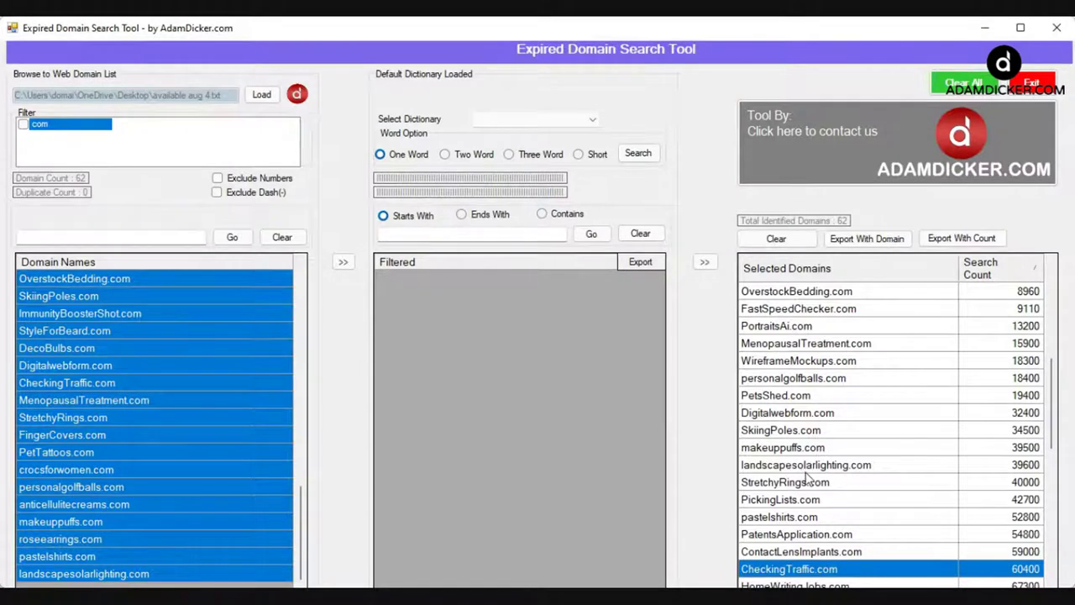
# Step: Examine the domains from HomeWritingJobs.com to FingerCovers.com with their search counts, highlighting both of these names
pyautogui.scroll(-1, 808, 483)
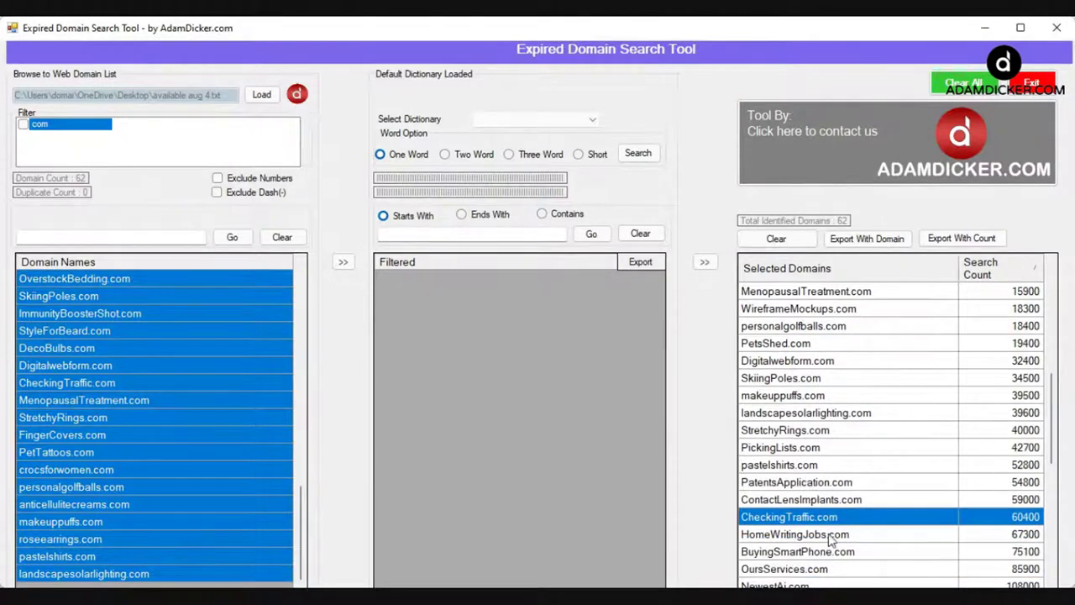
pyautogui.click(831, 539)
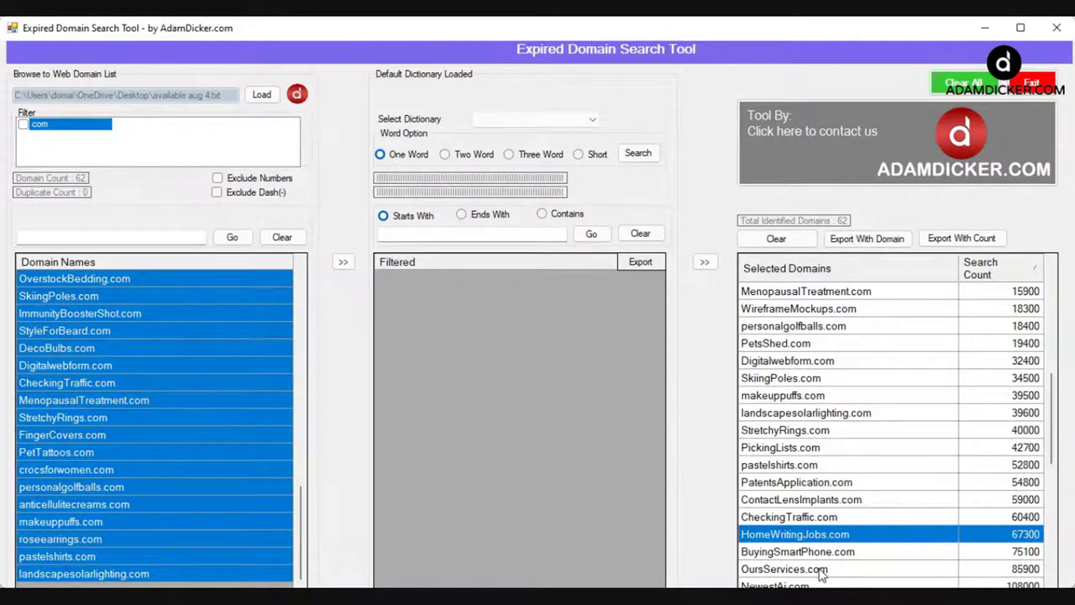
pyautogui.scroll(-1, 820, 572)
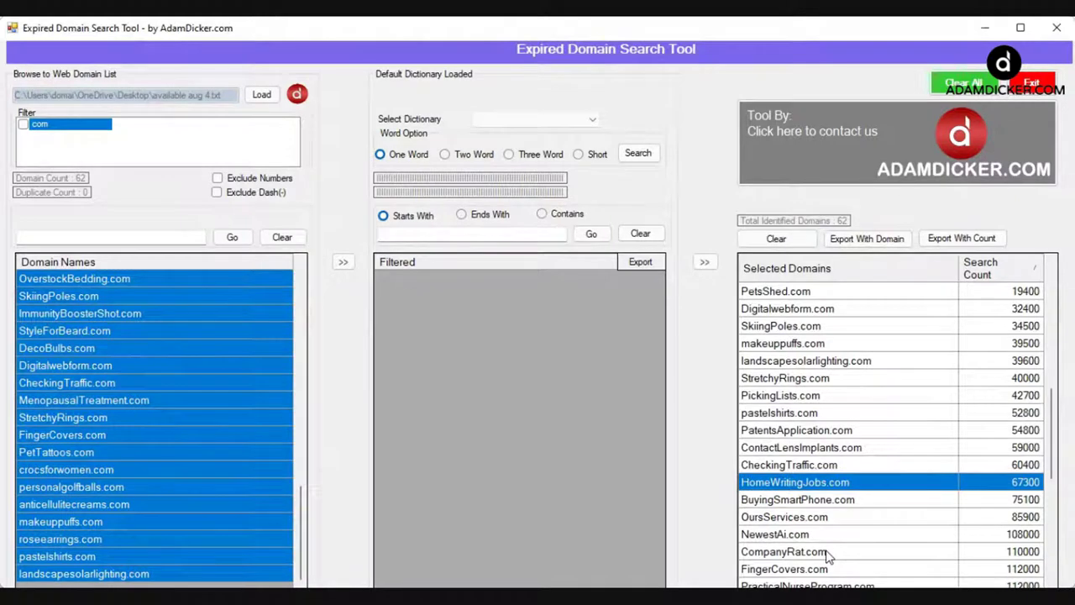
pyautogui.click(868, 570)
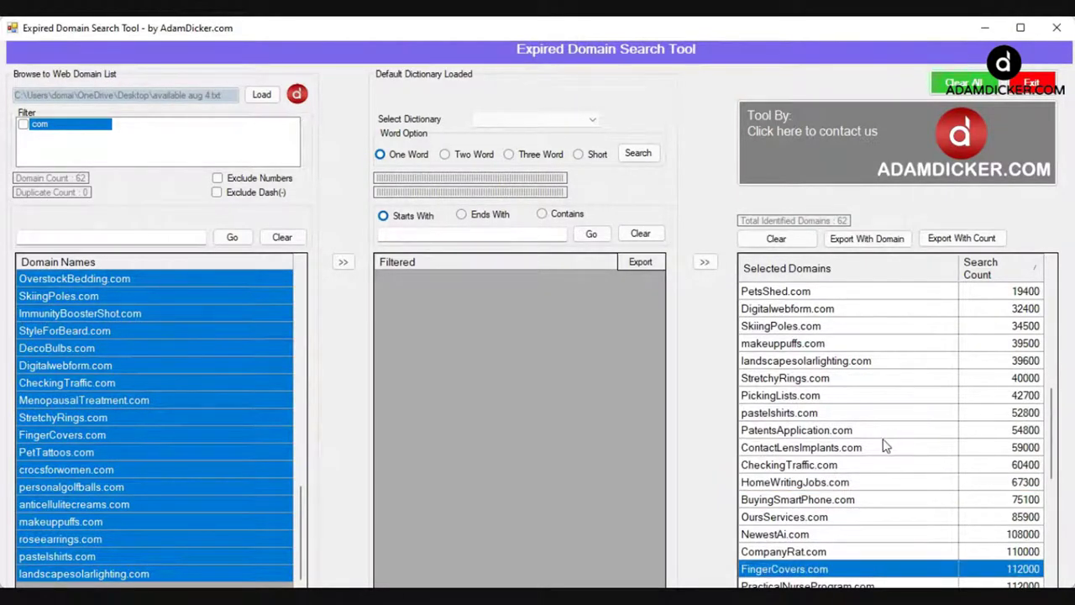
# Step: Review the selected domains from FingerCovers.com to PetTattoos.com with their search counts, highlighting StyleForBeard.com, CactusMen.com and PetTattoos.com
pyautogui.scroll(-1, 883, 440)
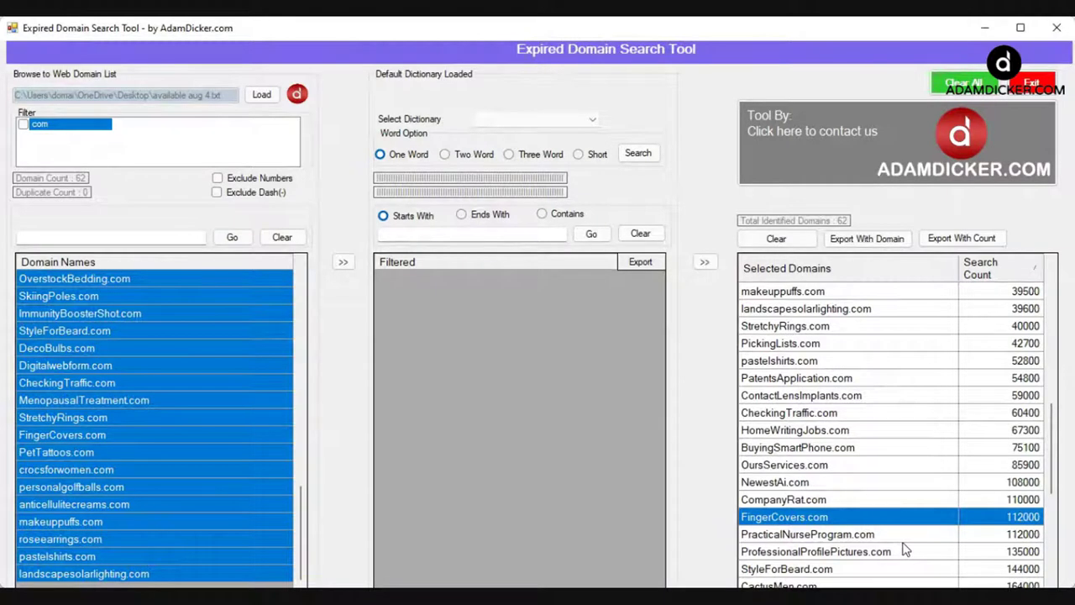
pyautogui.click(848, 569)
pyautogui.scroll(-1, 893, 398)
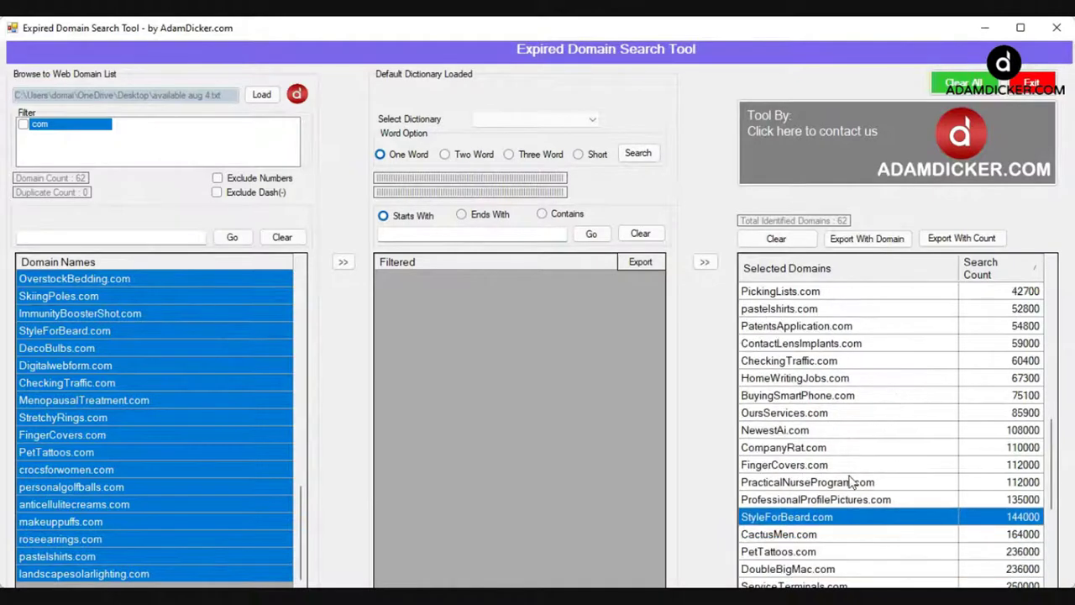
pyautogui.click(827, 538)
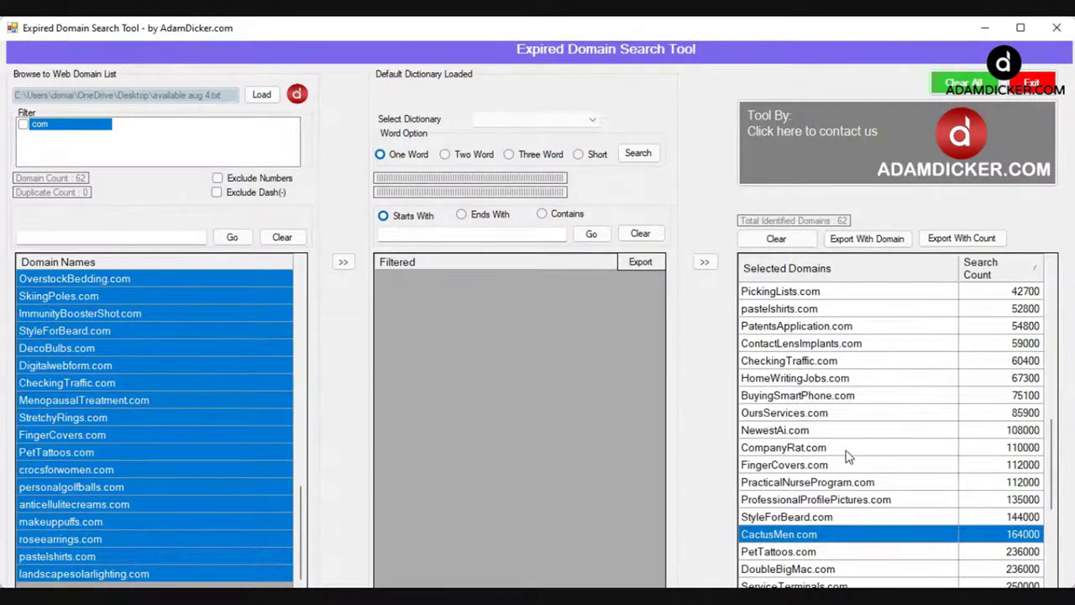
pyautogui.click(841, 555)
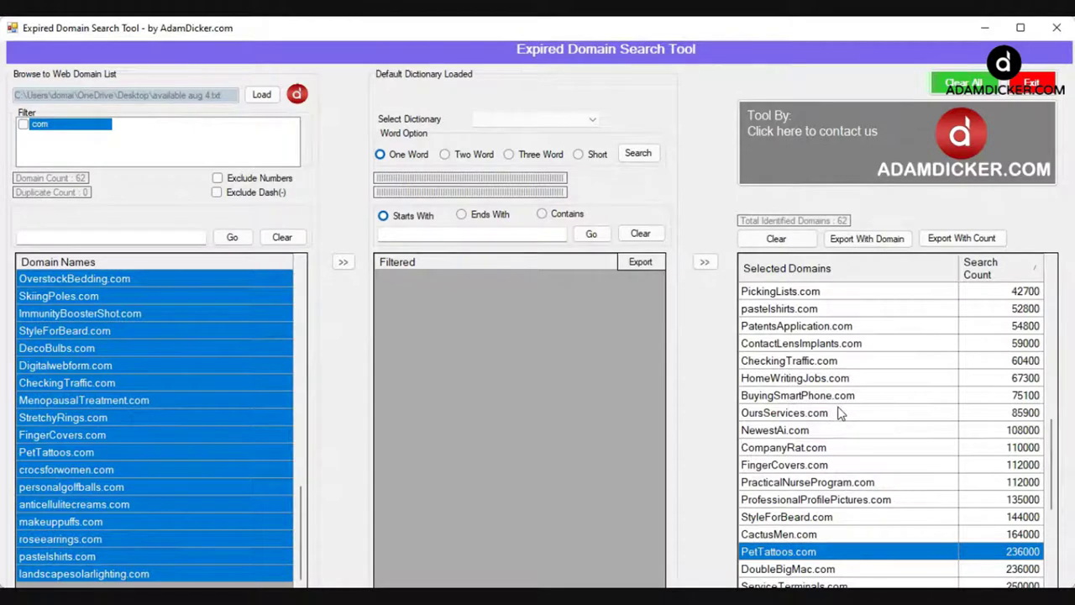
# Step: Delete DoubleBigMac.com from the selected domains list
pyautogui.click(828, 577)
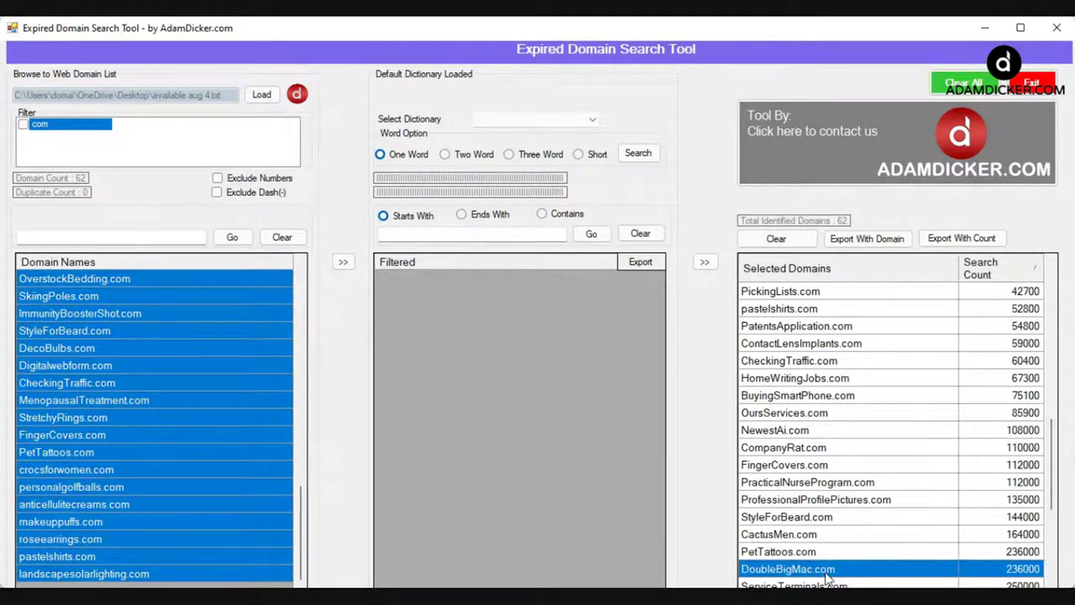
pyautogui.scroll(-2, 900, 399)
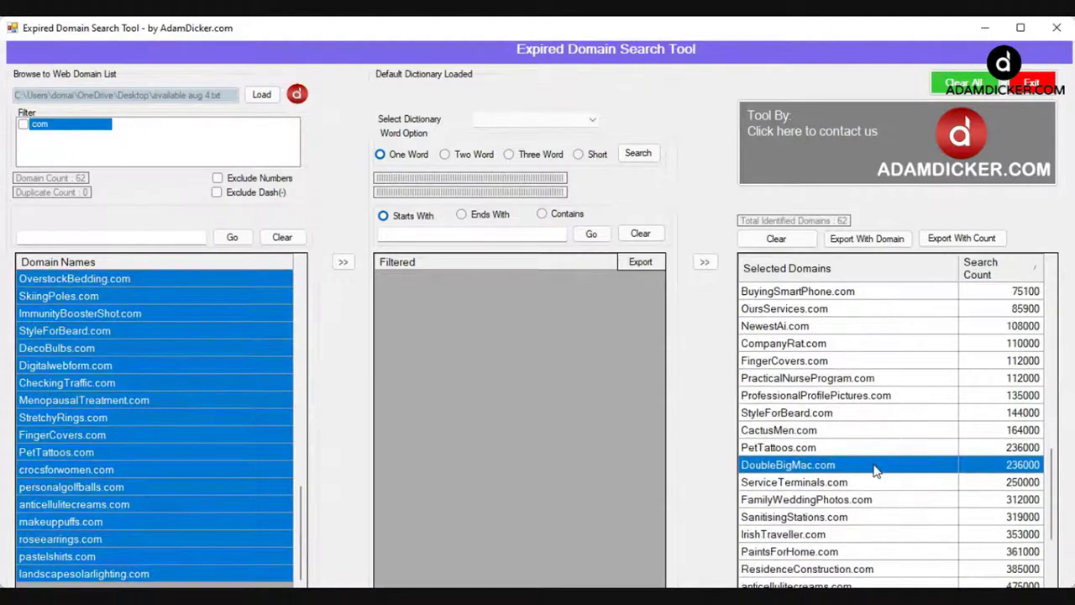
pyautogui.press('Delete')
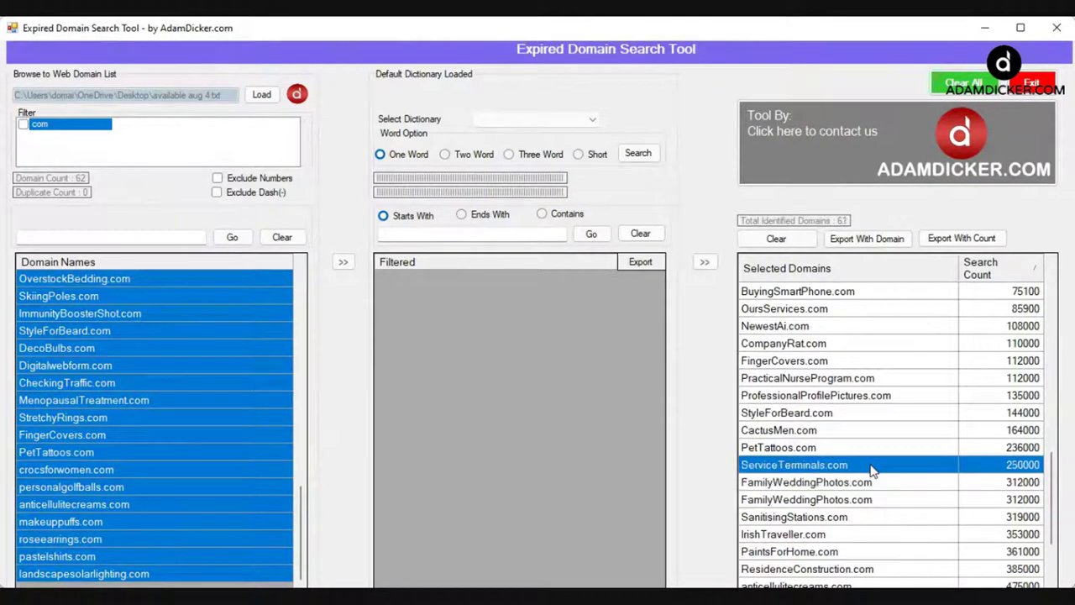
# Step: Examine the domains from ServiceTerminals.com to stainlessKitchenSink.com and their search counts, highlighting SanitisingStations.com, IrishTraveller.com and stainlessKitchenSink.com
pyautogui.scroll(1, 836, 474)
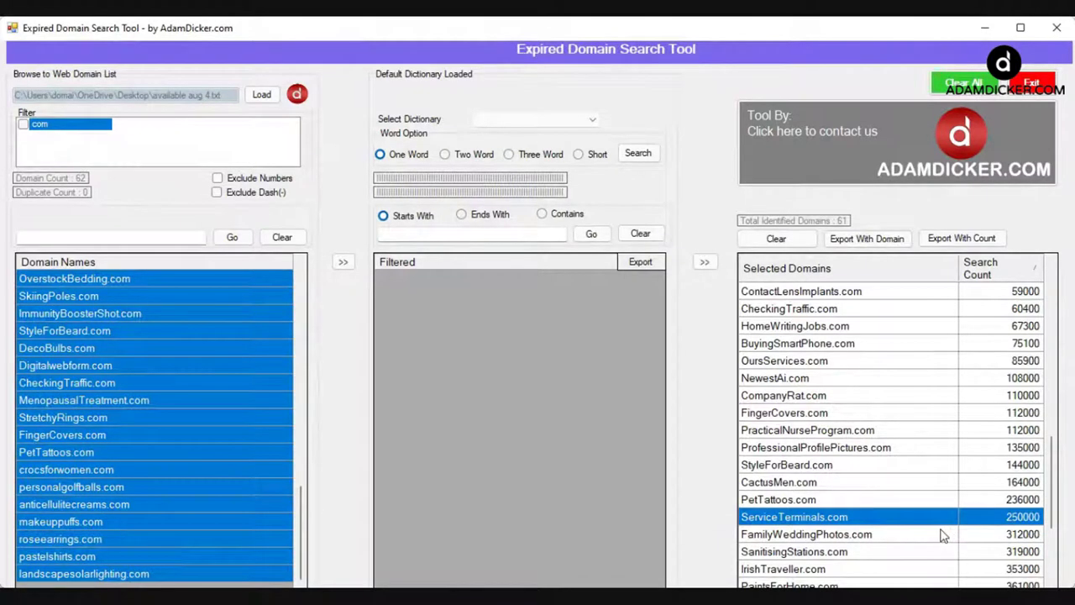
pyautogui.click(895, 555)
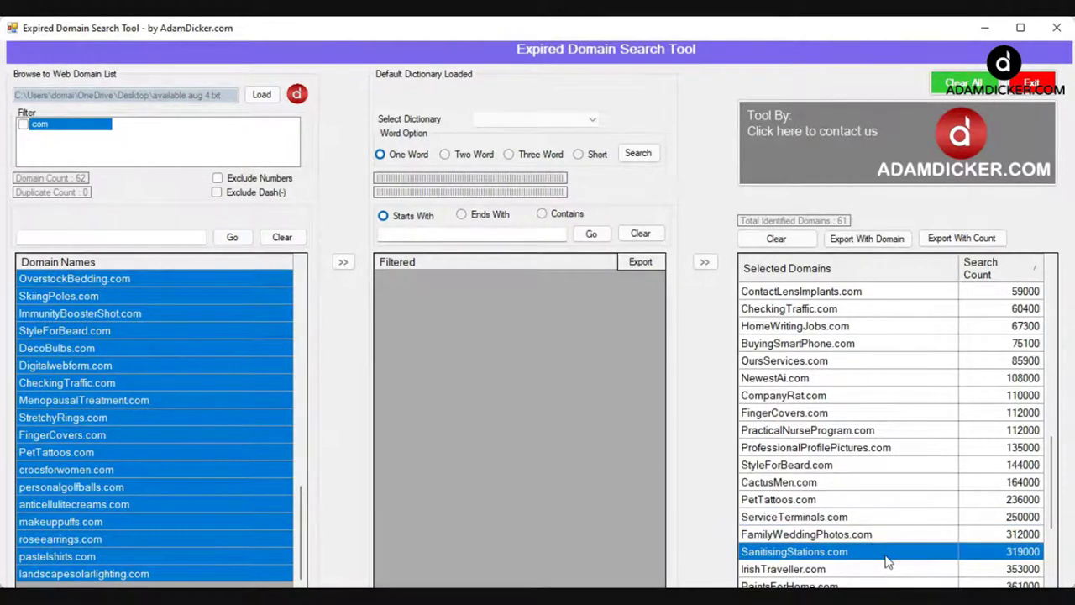
pyautogui.click(886, 571)
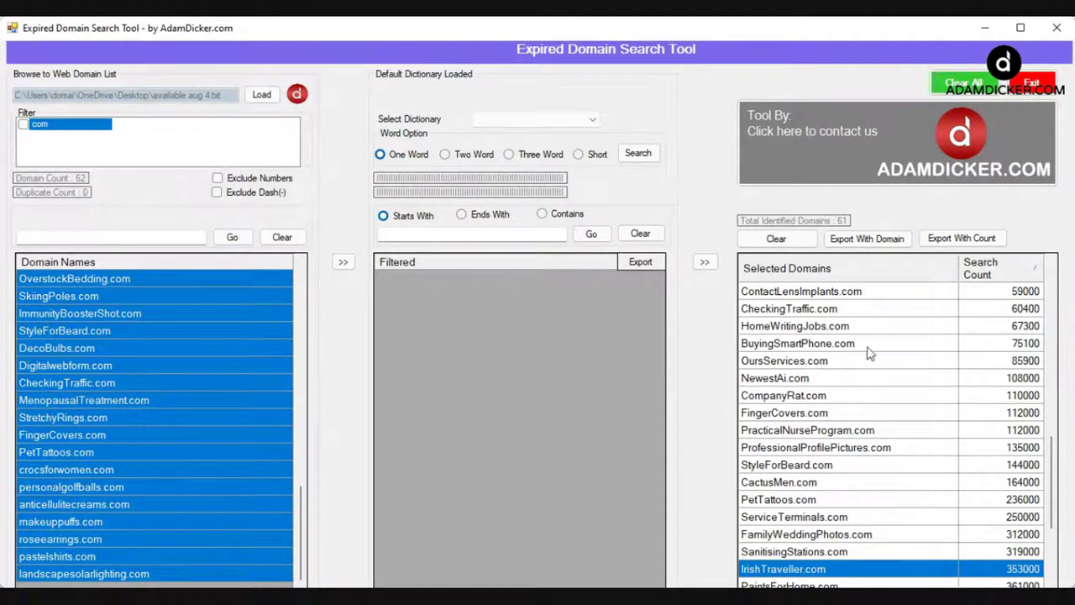
pyautogui.scroll(-1, 865, 371)
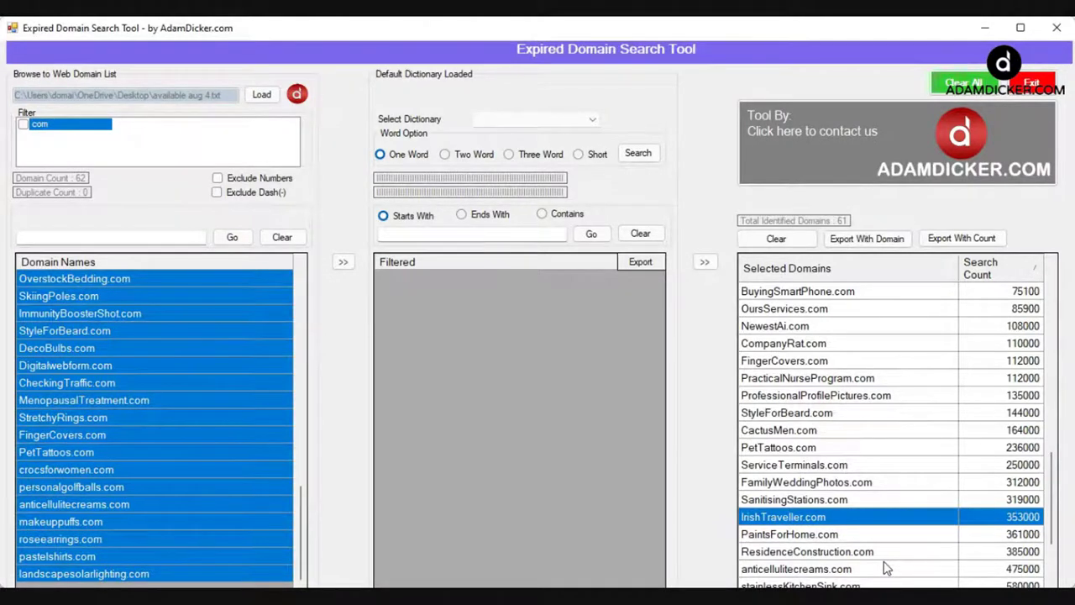
pyautogui.scroll(-1, 886, 570)
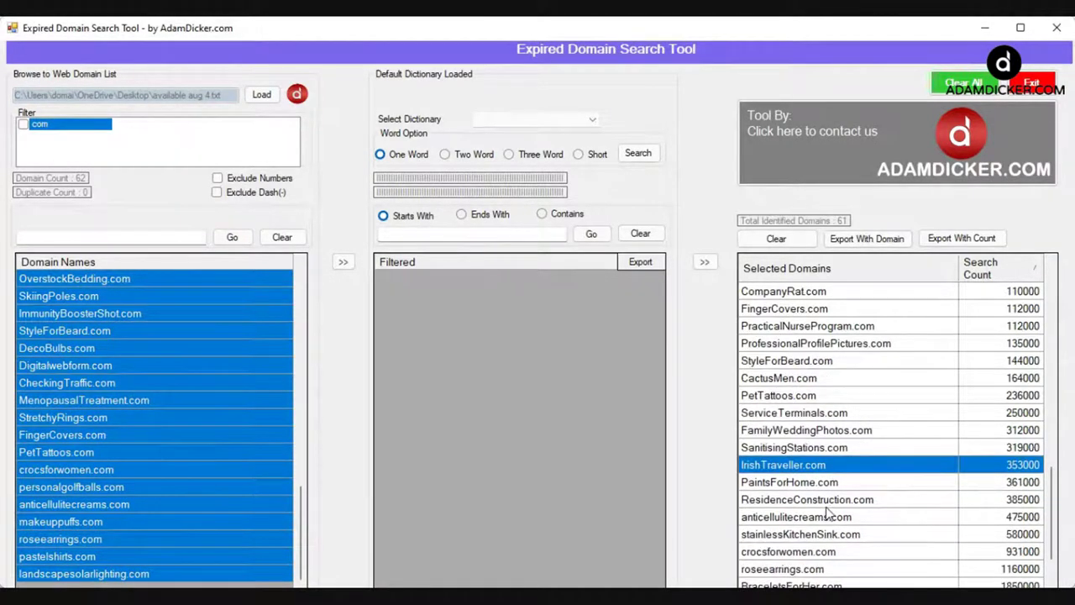
pyautogui.click(862, 539)
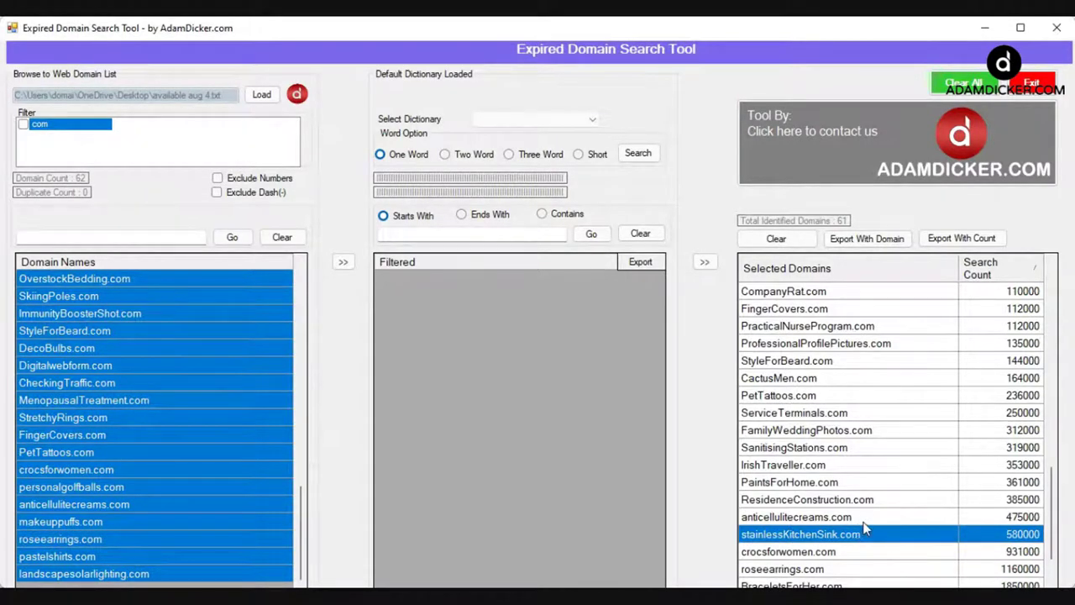
# Step: Review the remaining domains through the end of the list, highlighting MediumType.com, BraceletForHer.com, CareForInfant.com and DownloadTheStore.com
pyautogui.scroll(-1, 859, 523)
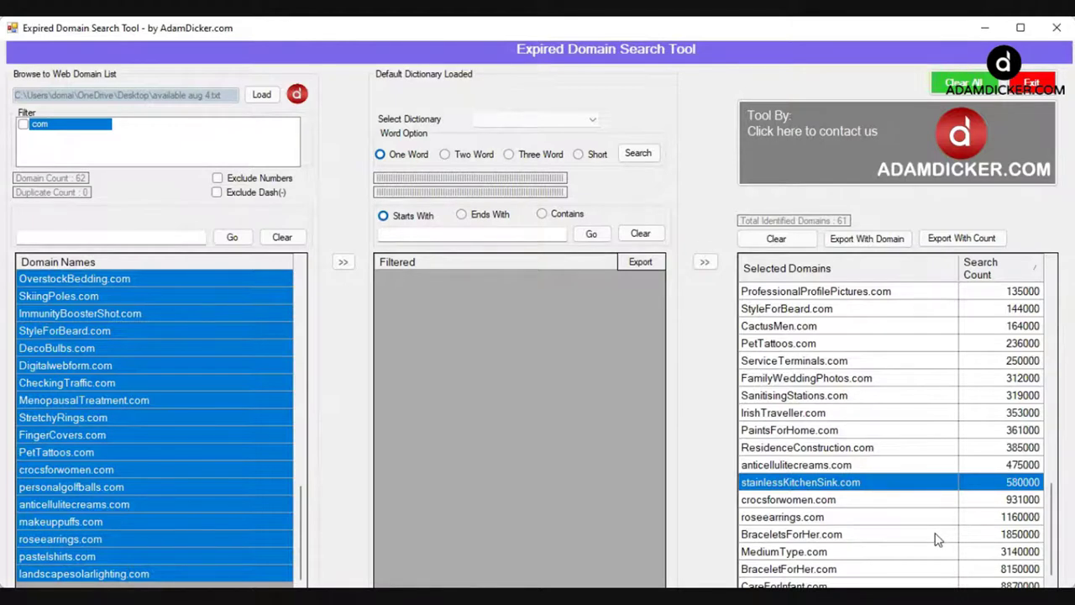
pyautogui.click(846, 551)
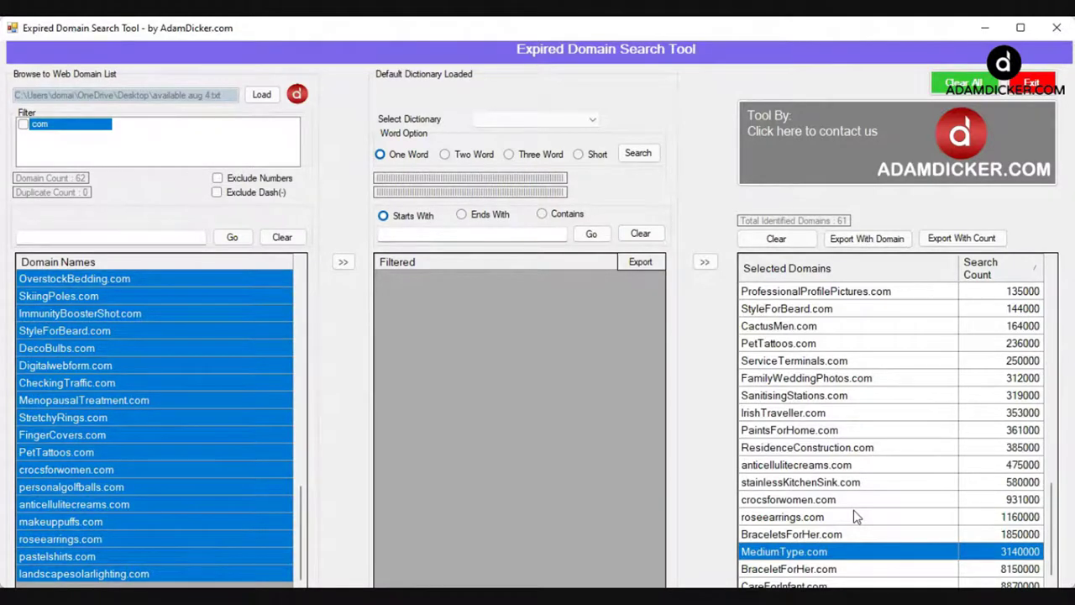
pyautogui.click(847, 570)
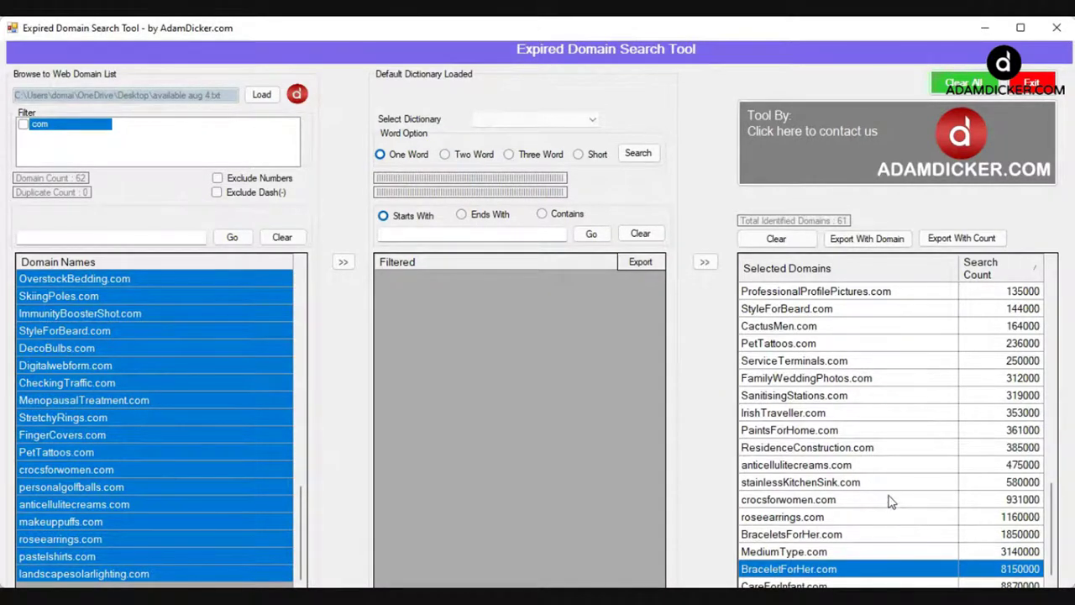
pyautogui.scroll(-1, 882, 494)
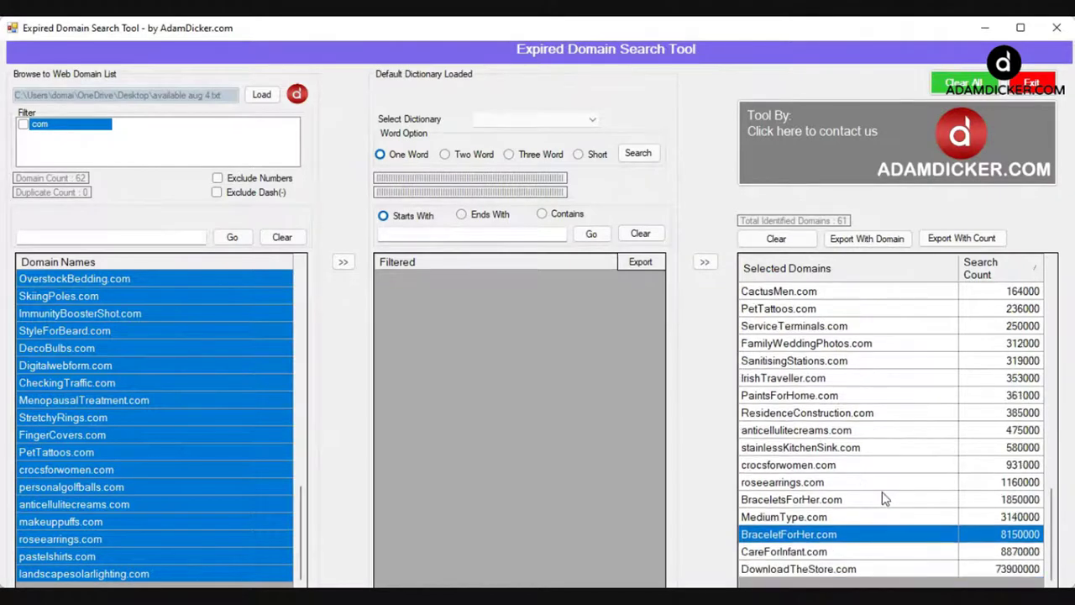
pyautogui.click(832, 553)
pyautogui.scroll(1, 832, 479)
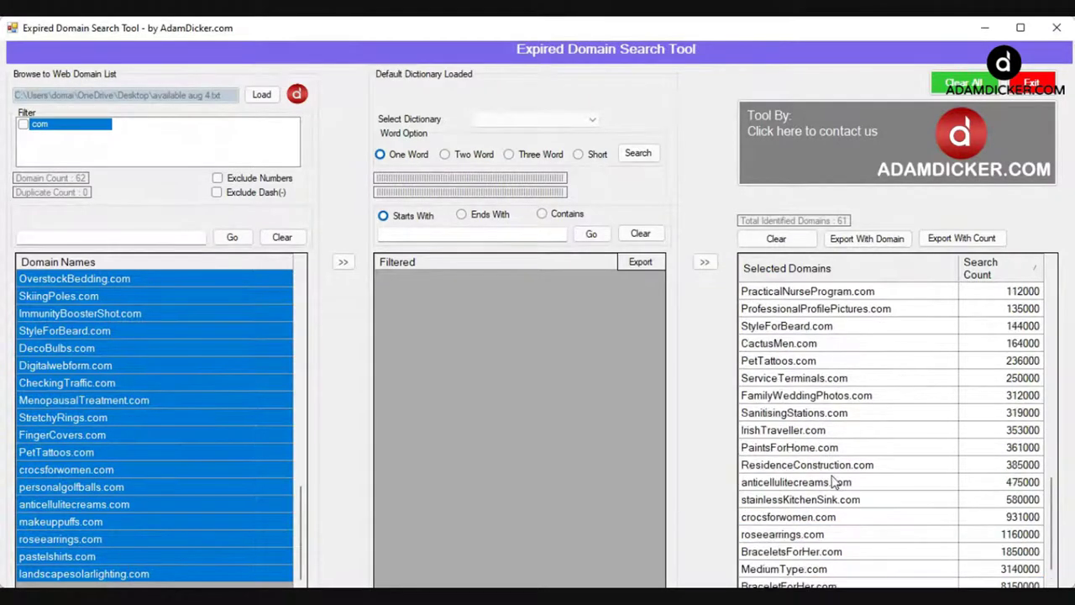
pyautogui.scroll(-1, 831, 483)
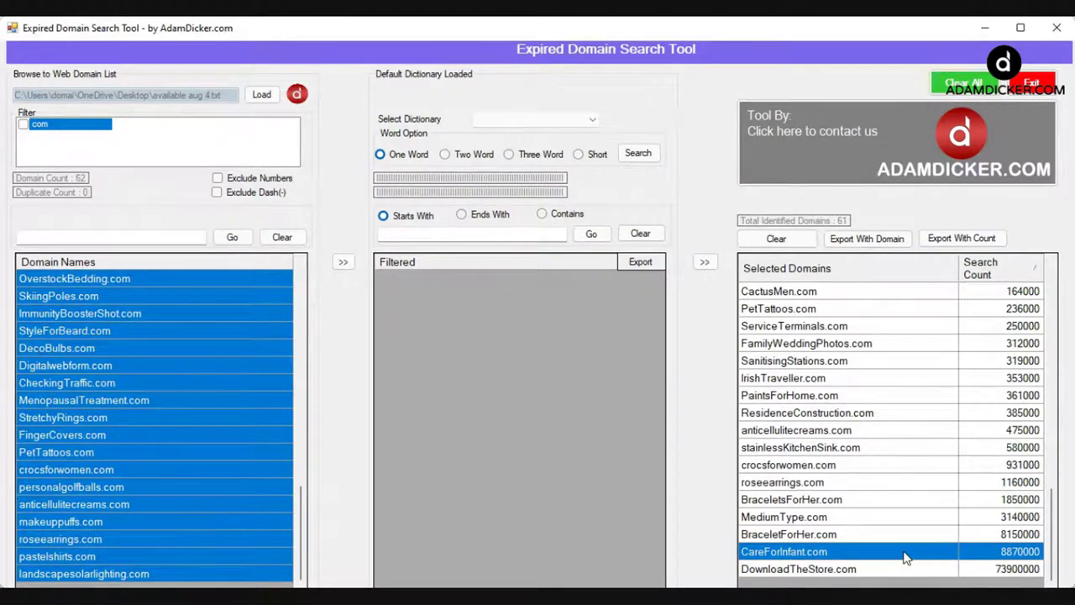
pyautogui.click(796, 571)
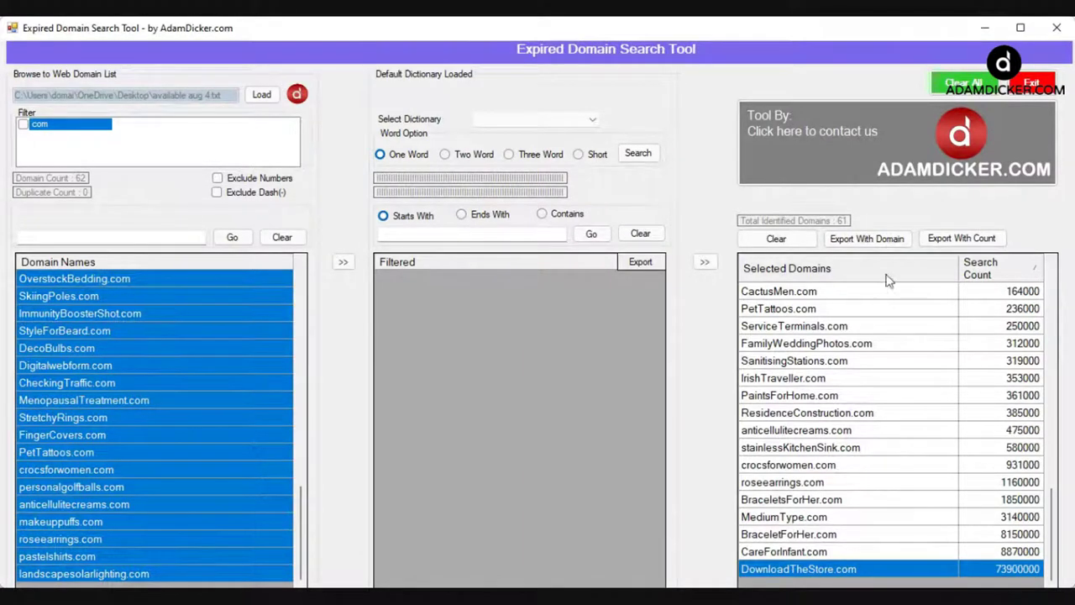
# Step: Start exporting the selected domains as a list of domain names
pyautogui.click(844, 243)
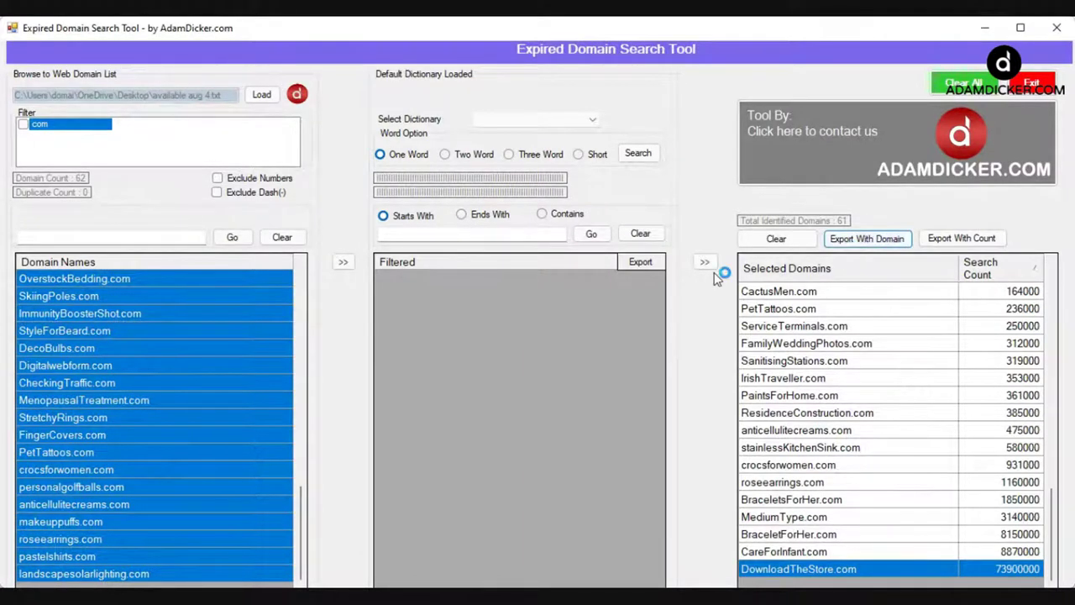